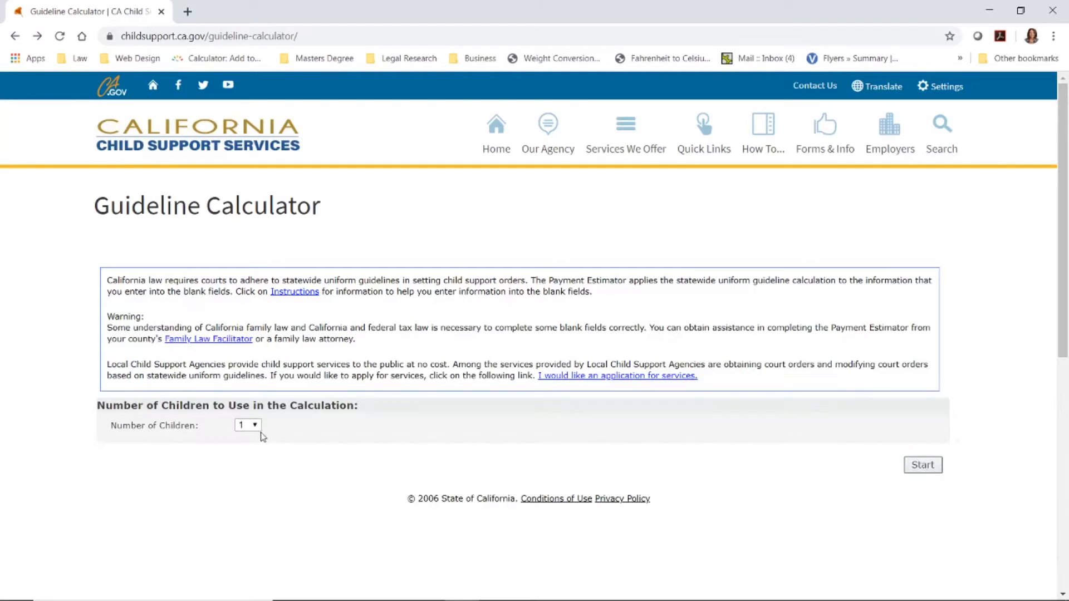
Start the guideline calculation for one child and set the time with Parent 1 to 50%.
click(931, 466)
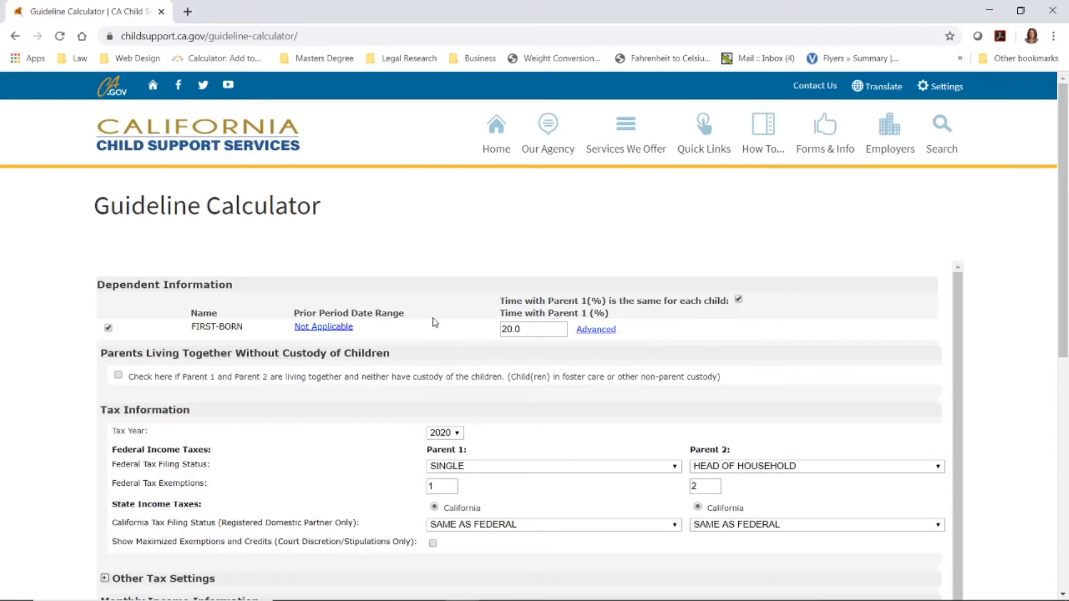
click(550, 331)
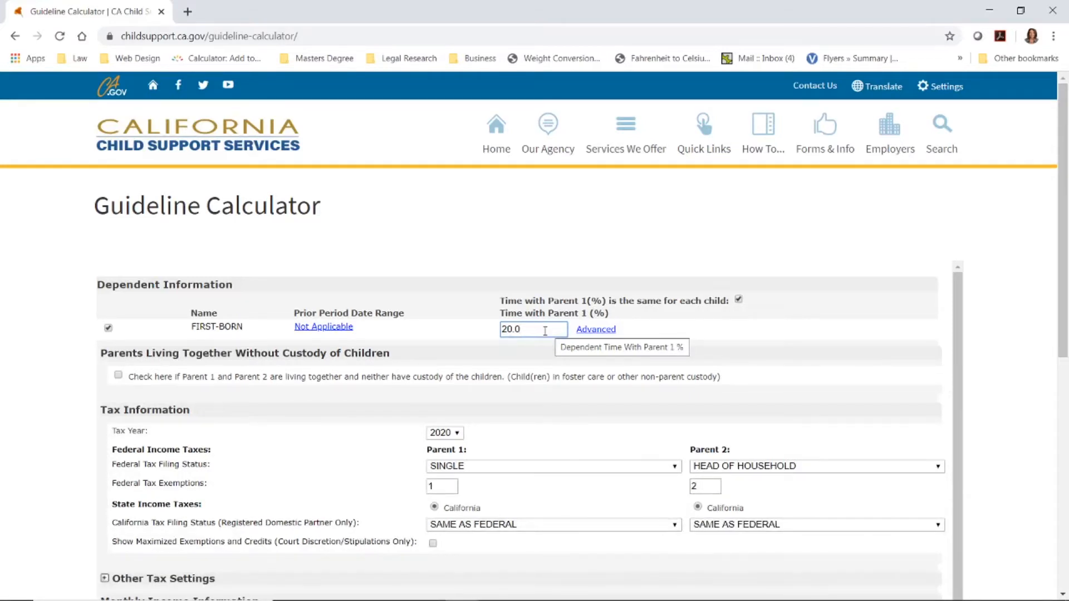
drag(546, 330, 469, 339)
text(50)
click(714, 338)
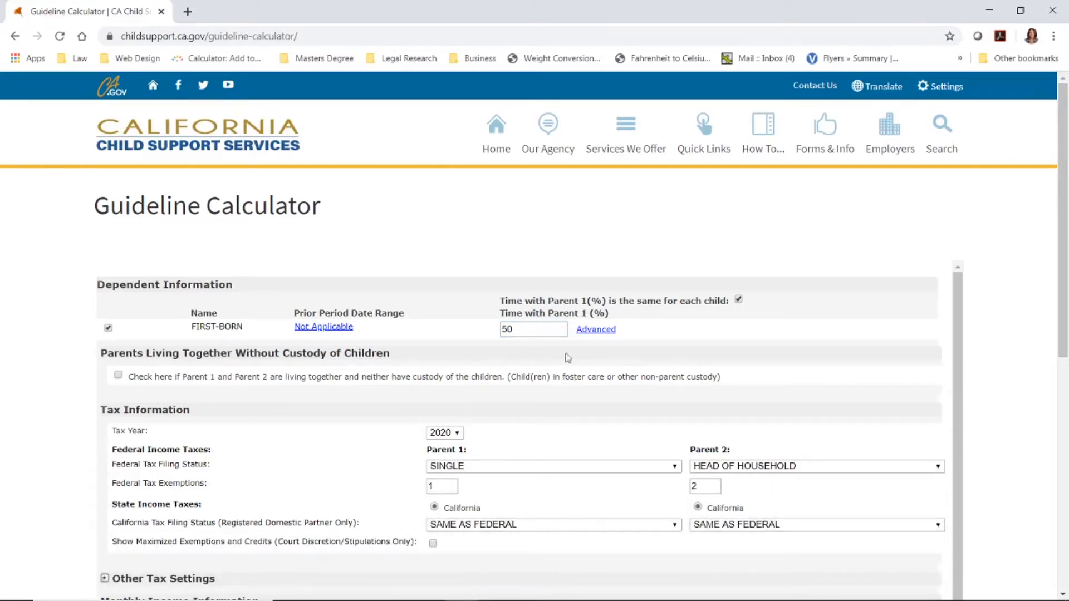
click(532, 329)
scroll(532, 339, down, 2)
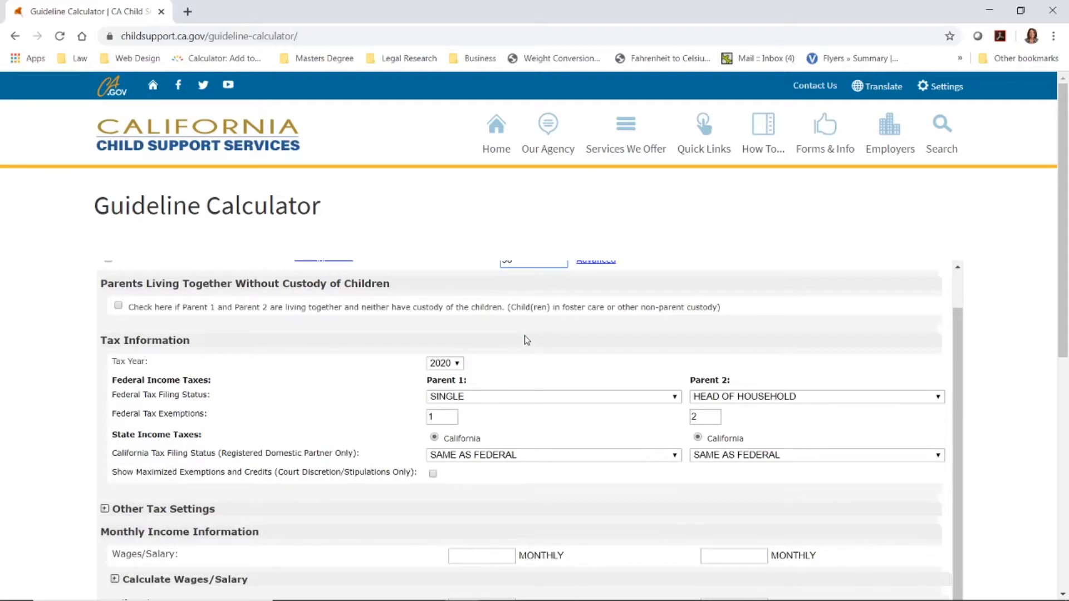
scroll(527, 339, up, 1)
scroll(526, 339, up, 1)
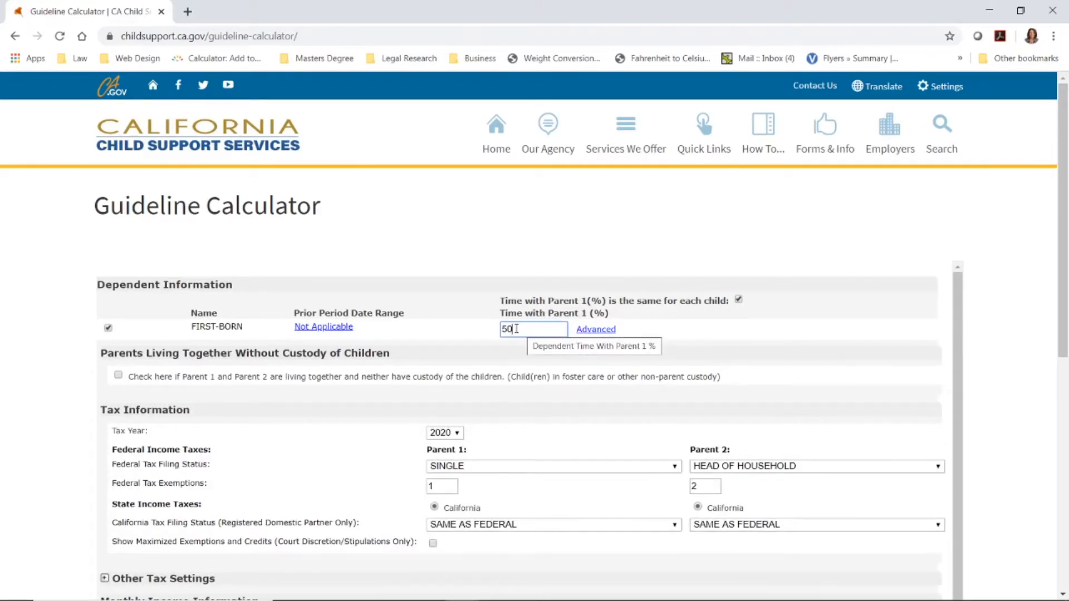
click(539, 345)
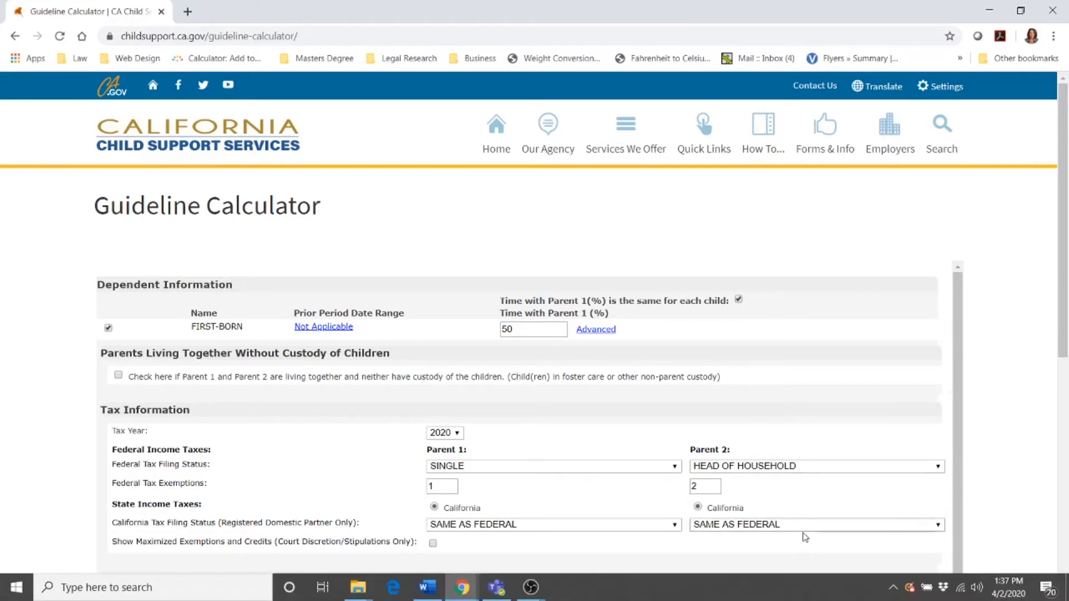
Set Parent 2's federal filing status to MARRIED FILING JOINTLY (NOT WITH PARENT 1) with 3 federal tax exemptions.
scroll(792, 452, down, 1)
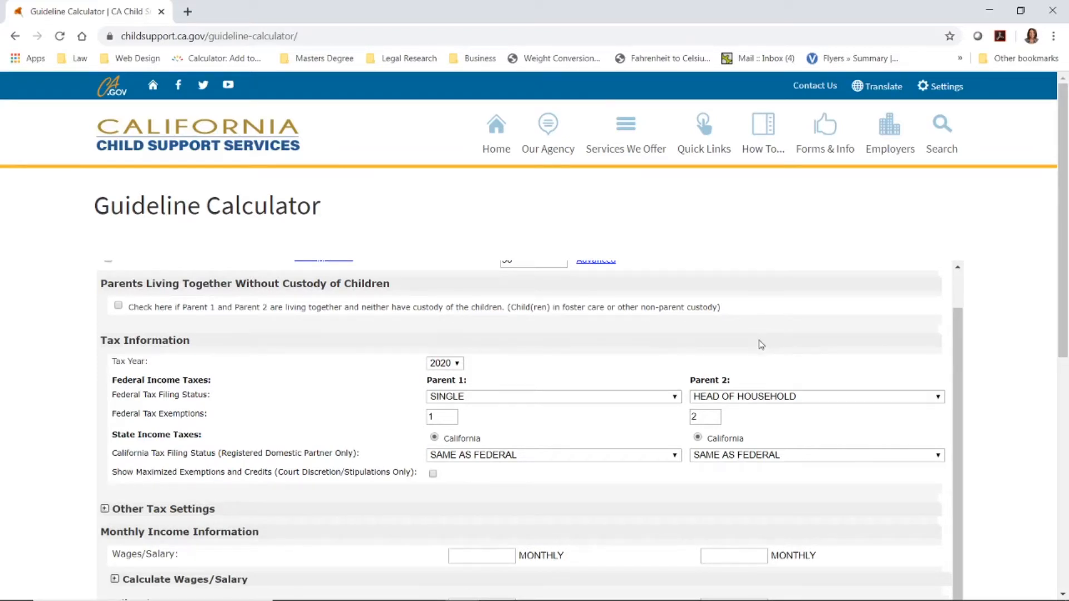
drag(1065, 243, 1067, 307)
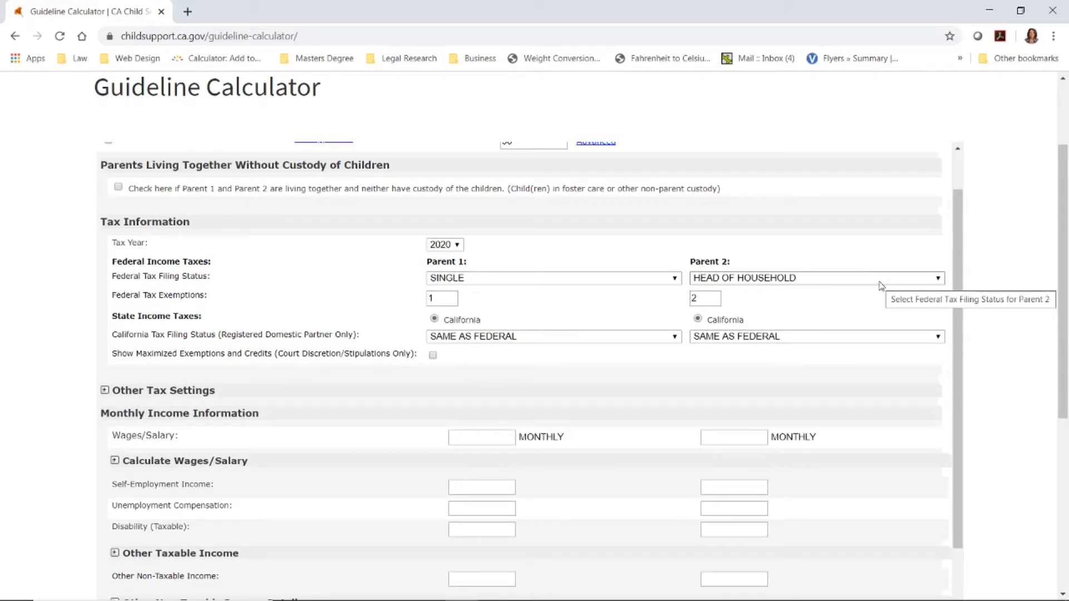
click(939, 282)
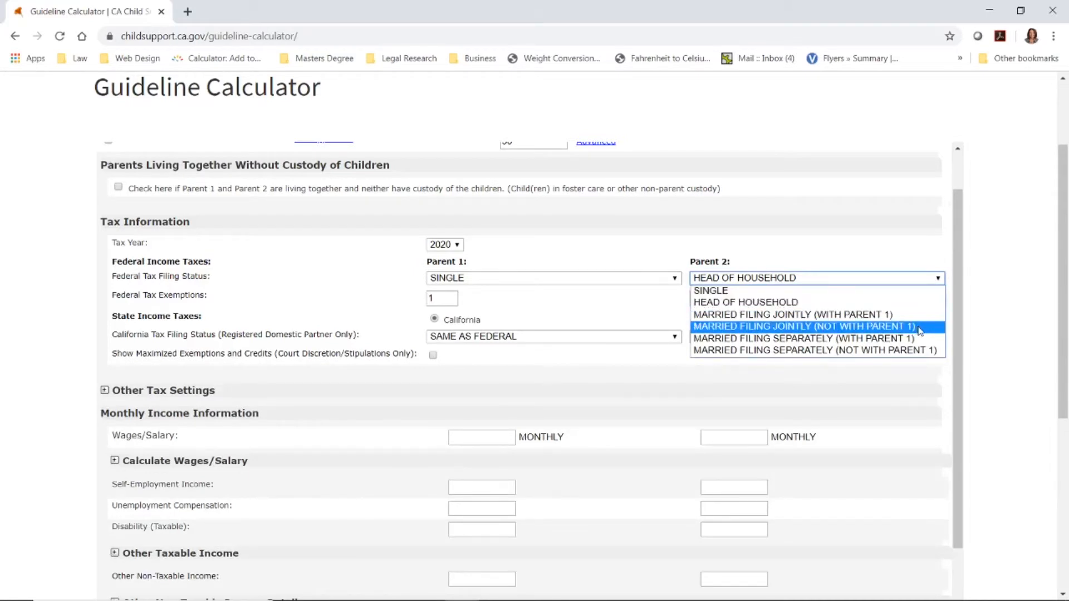
click(920, 327)
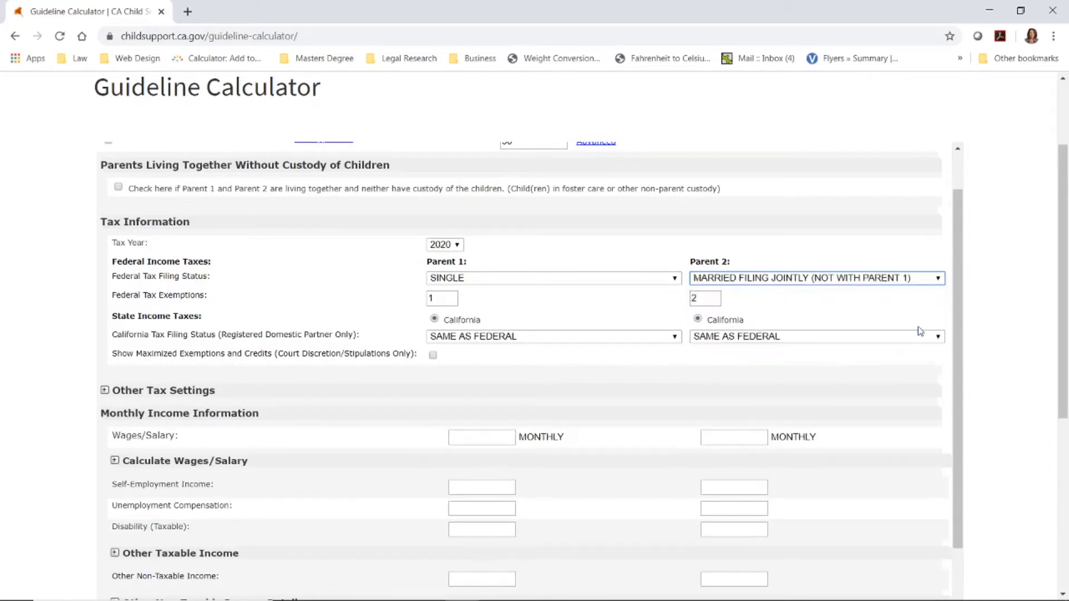
double_click(715, 299)
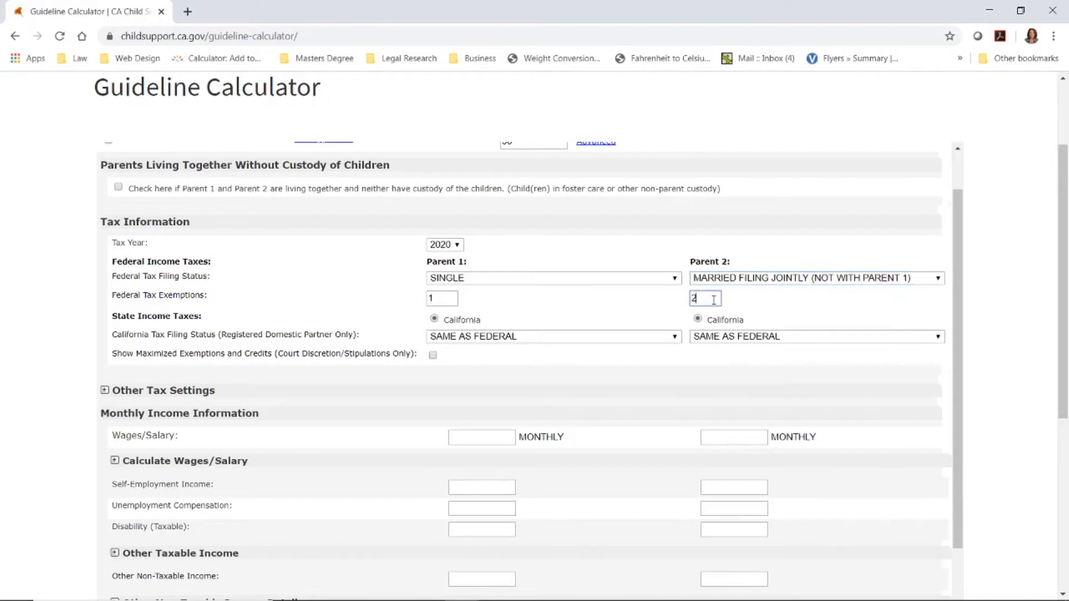
text(3)
Expand Other Tax Settings to review its federal and state options, and collapse it again.
scroll(778, 328, down, 3)
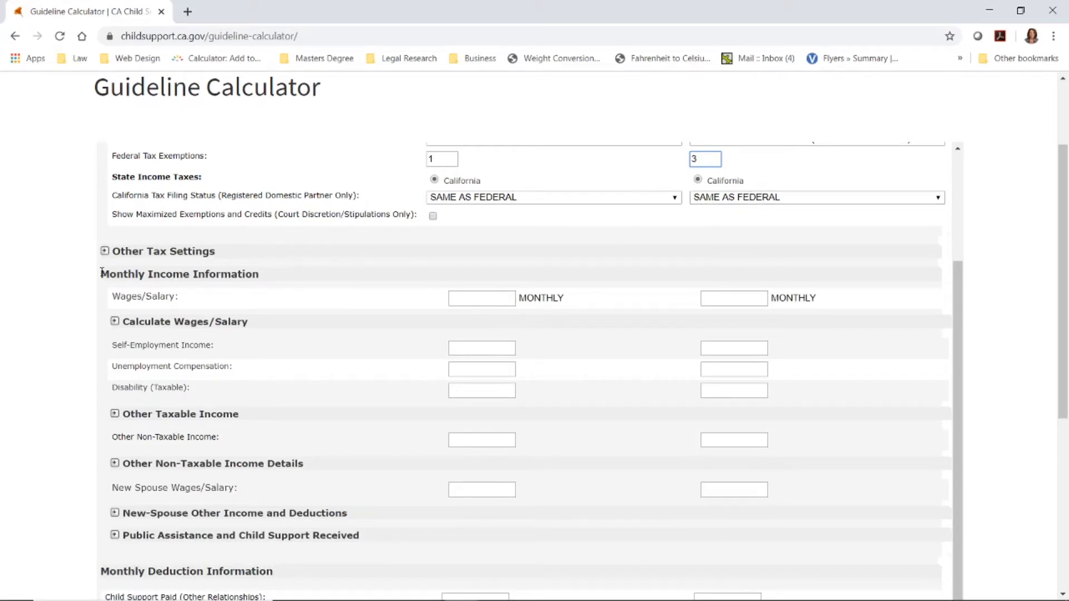
click(105, 252)
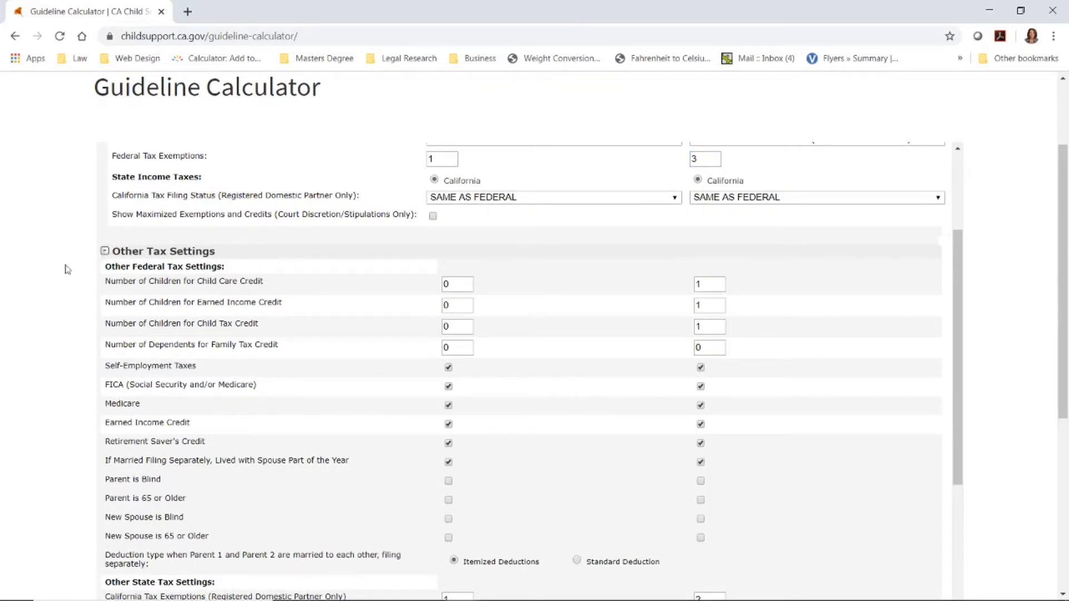
click(106, 252)
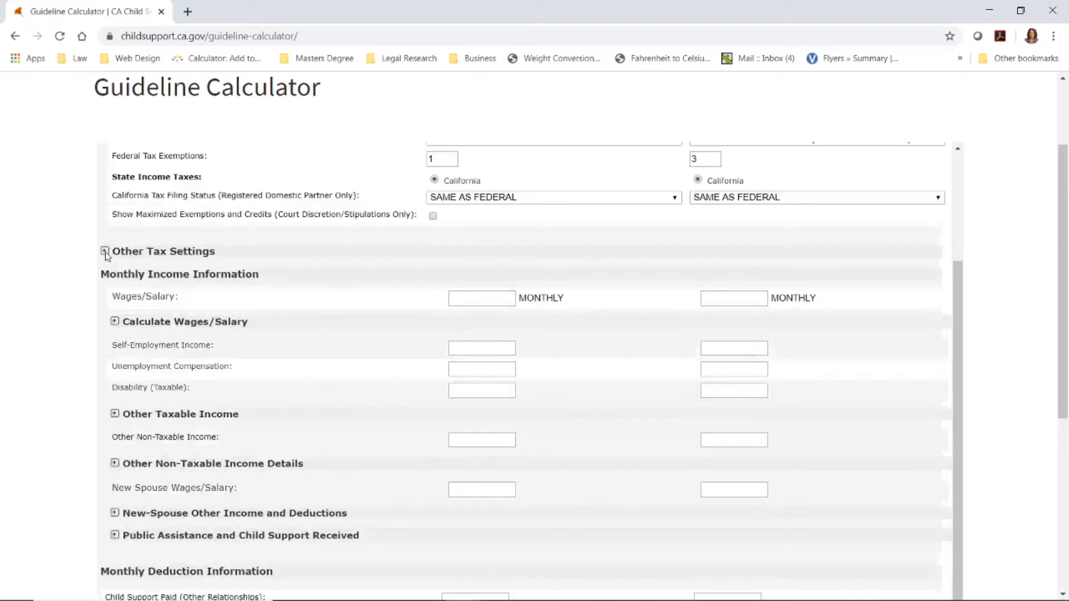
click(105, 252)
click(105, 251)
Enter 4610 as Parent 1's monthly self-employment income.
scroll(105, 254, down, 1)
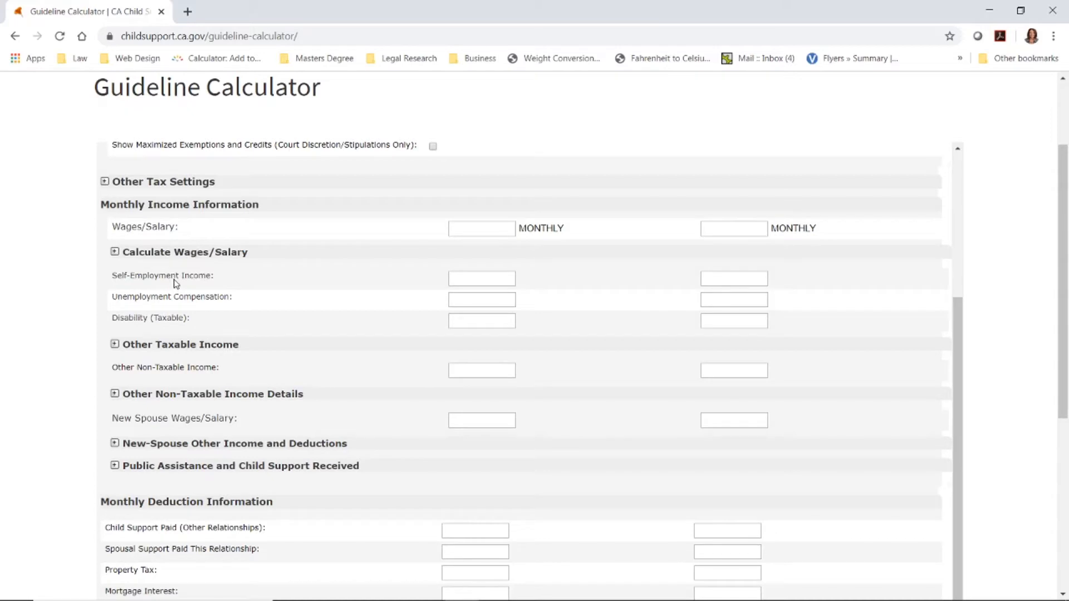
click(459, 280)
text(46)
text(10)
Expand the wage calculation details and set Parent 2's earned income frequency to YEAR-TO-DATE.
click(754, 228)
click(114, 252)
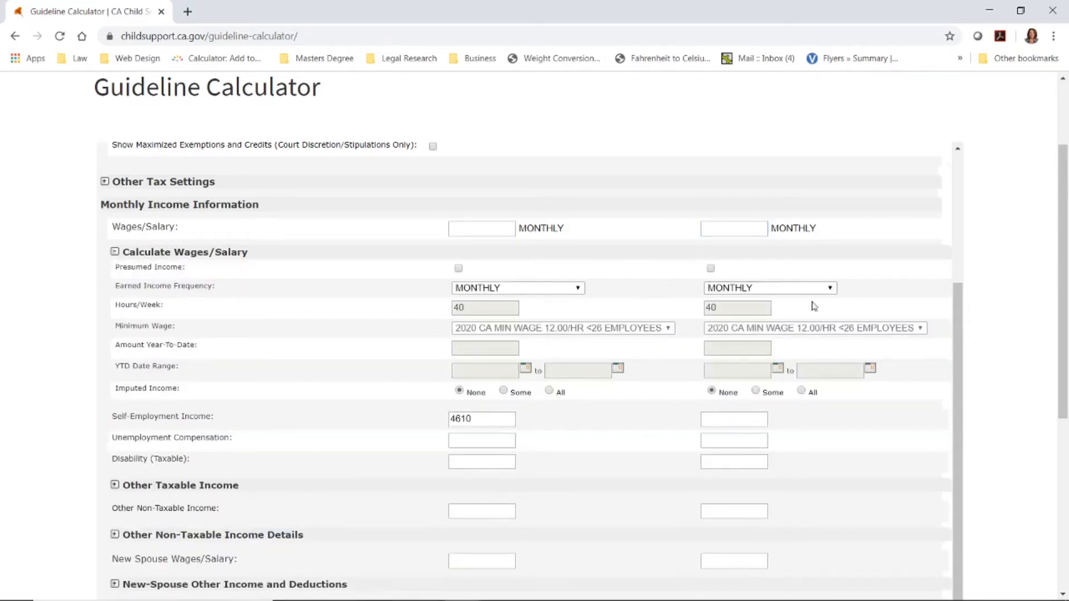
click(797, 289)
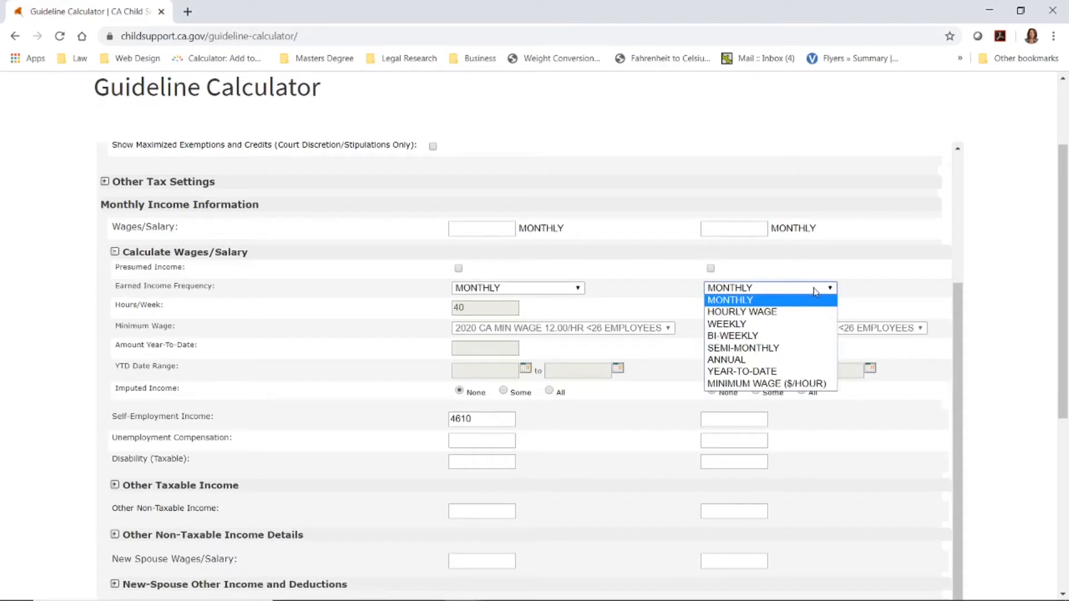
click(824, 289)
click(820, 290)
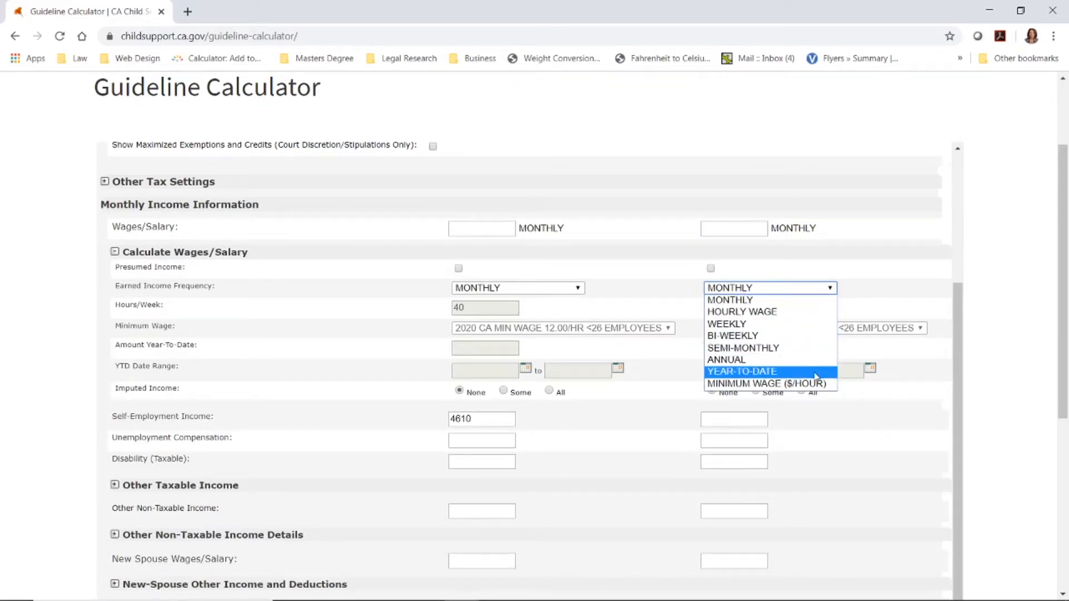
click(817, 377)
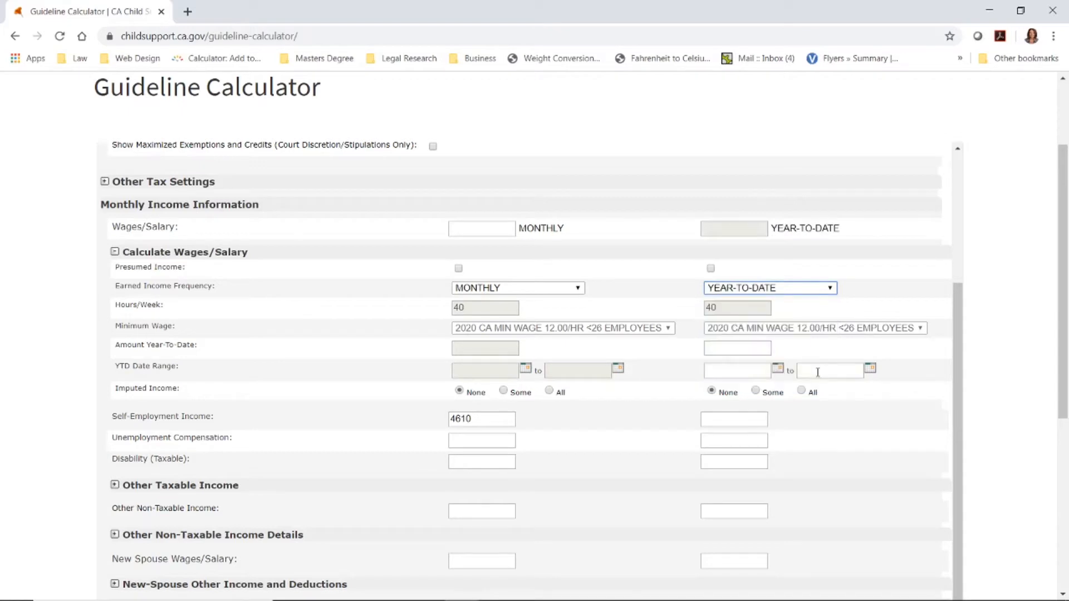
Enter Parent 2's year-to-date amount of 33363 for the date range 12/29/2018 to 07/12/2019.
click(745, 347)
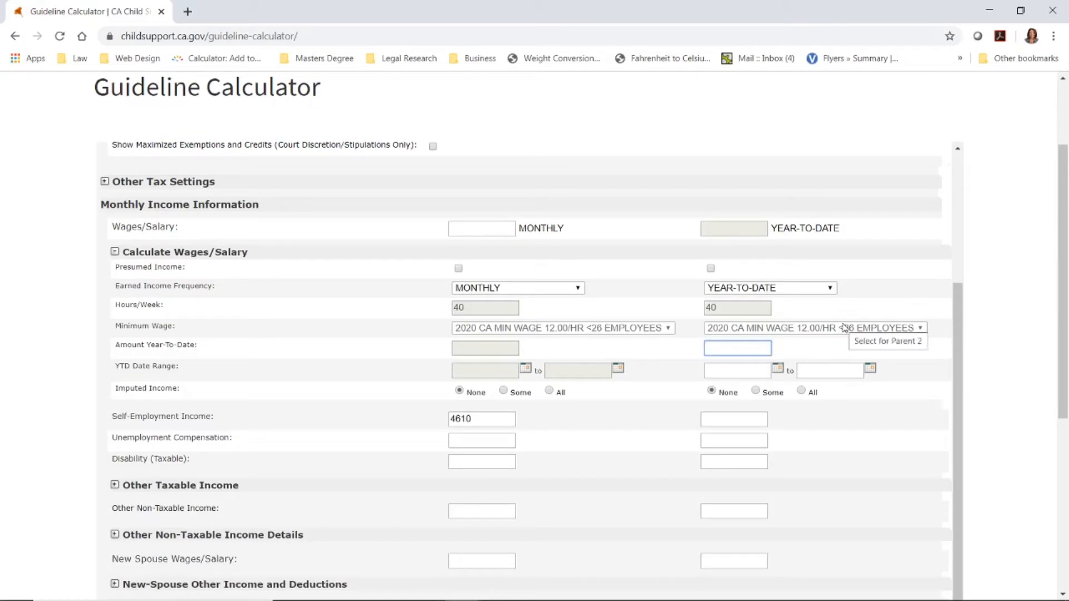
text(33)
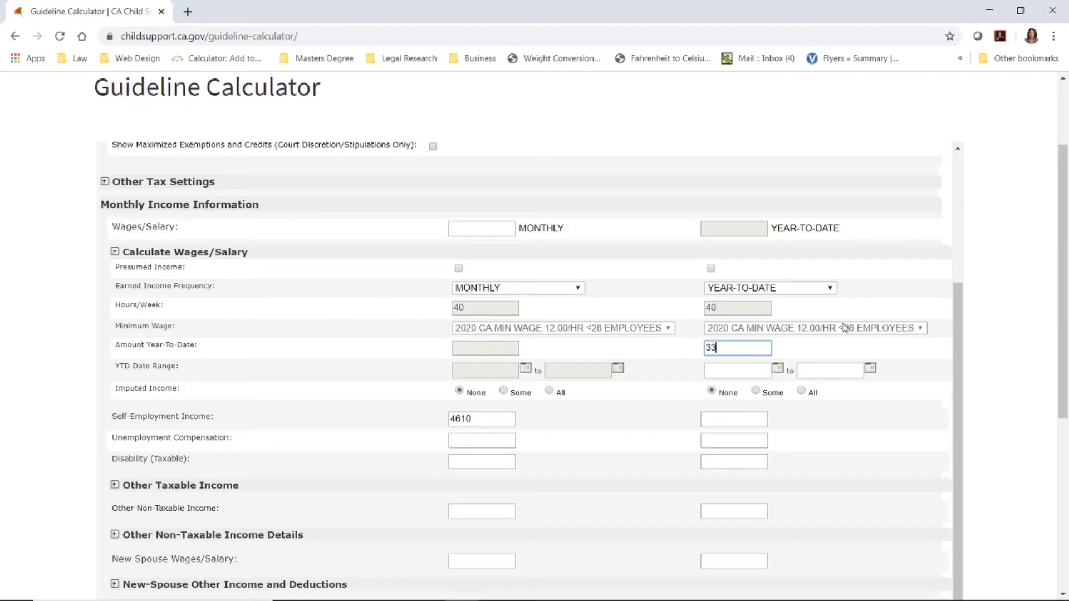
text(363)
click(726, 371)
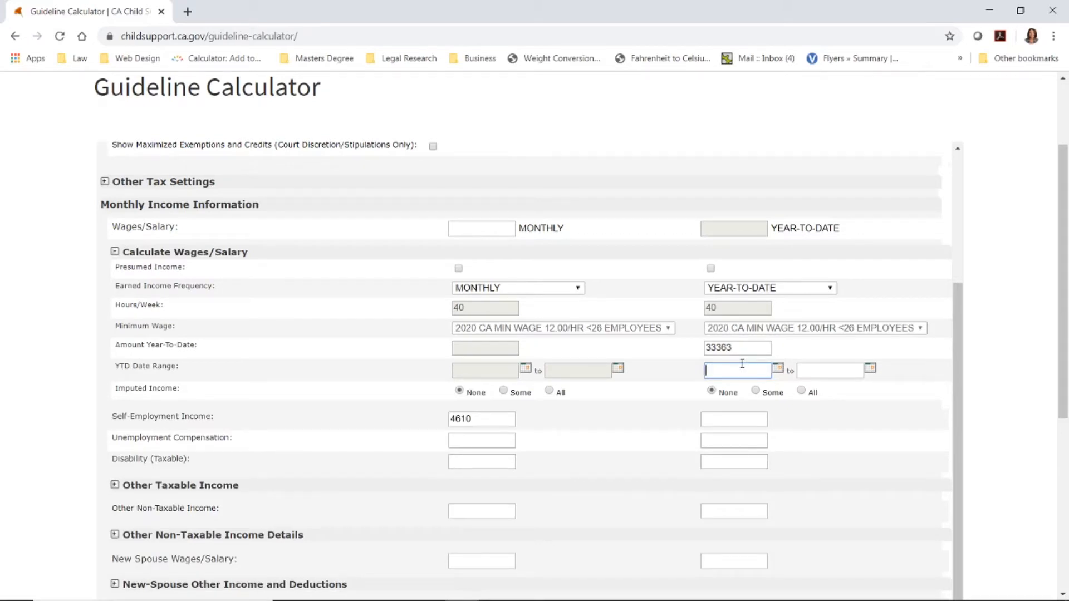
text(12/29/2018)
click(842, 369)
text(07/12/201)
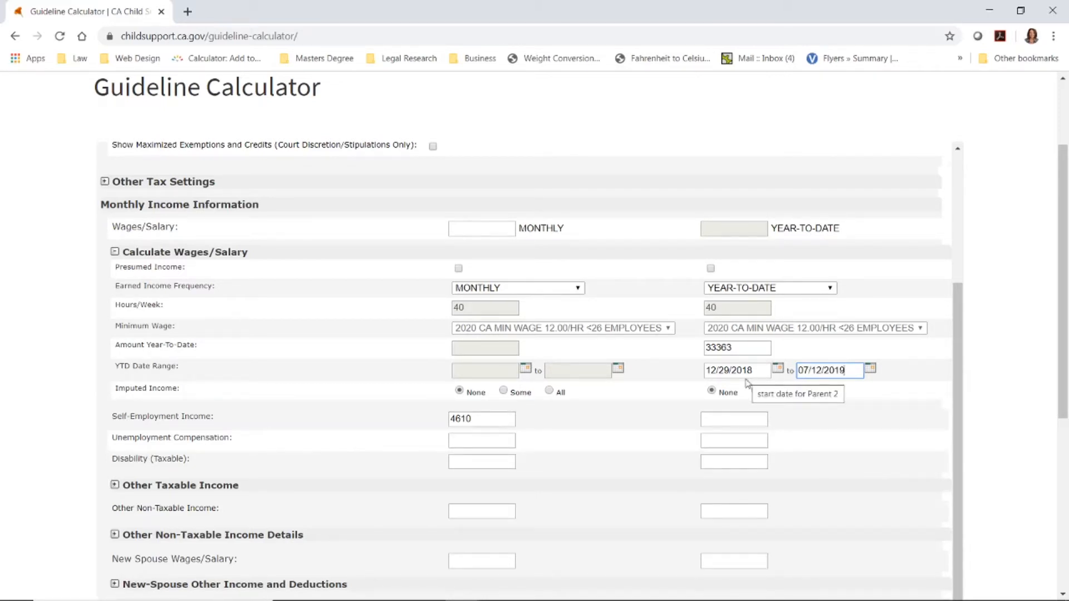
click(739, 421)
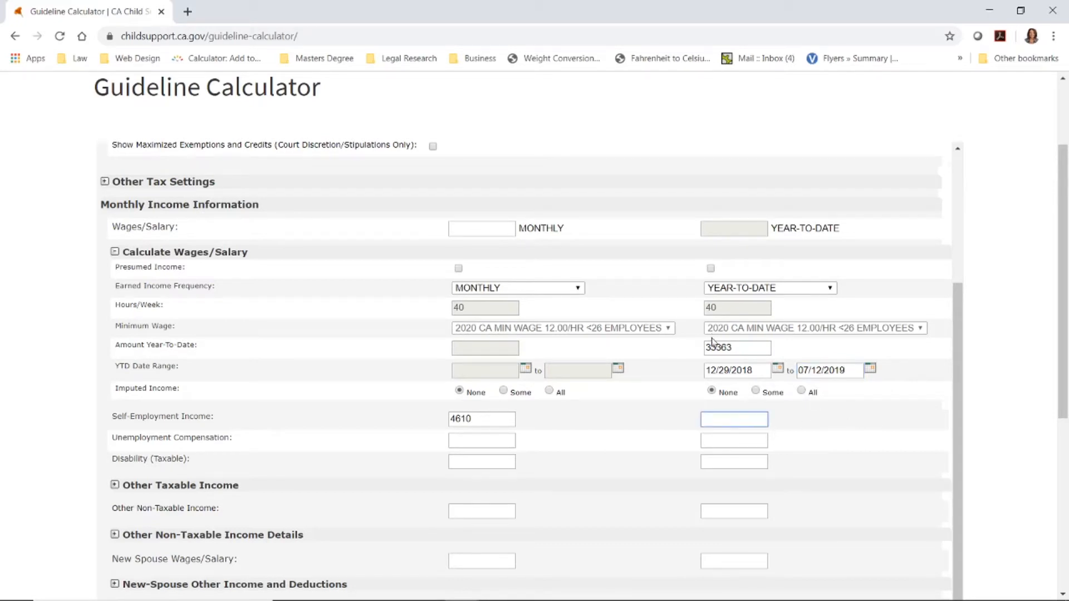
scroll(715, 345, down, 1)
scroll(715, 344, up, 1)
click(764, 349)
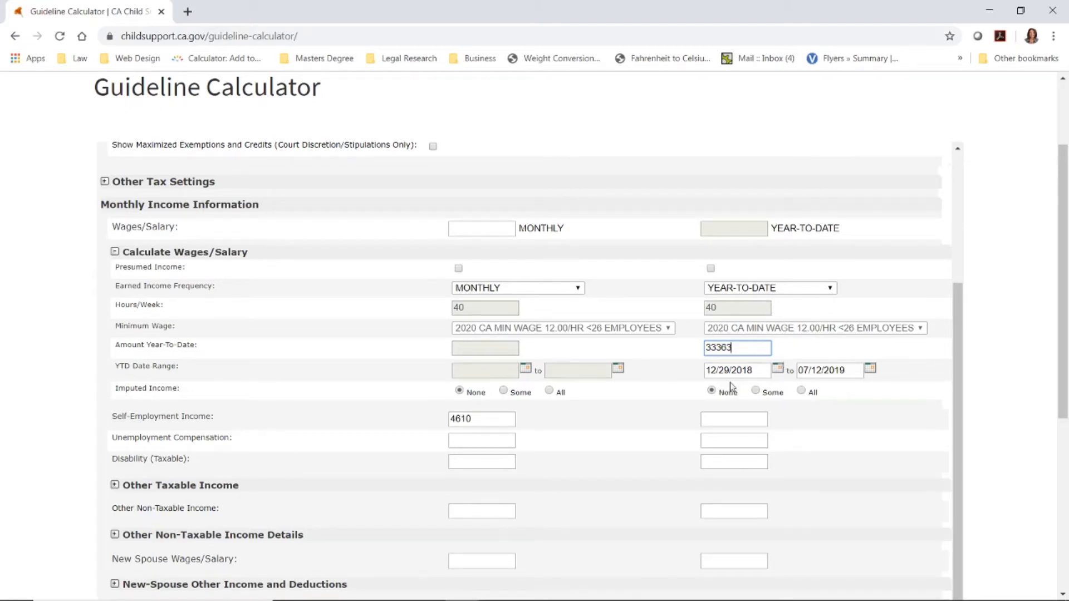
Expand Other Taxable Income and Other Non-Taxable Income Details to review the income types they cover.
scroll(712, 373, down, 1)
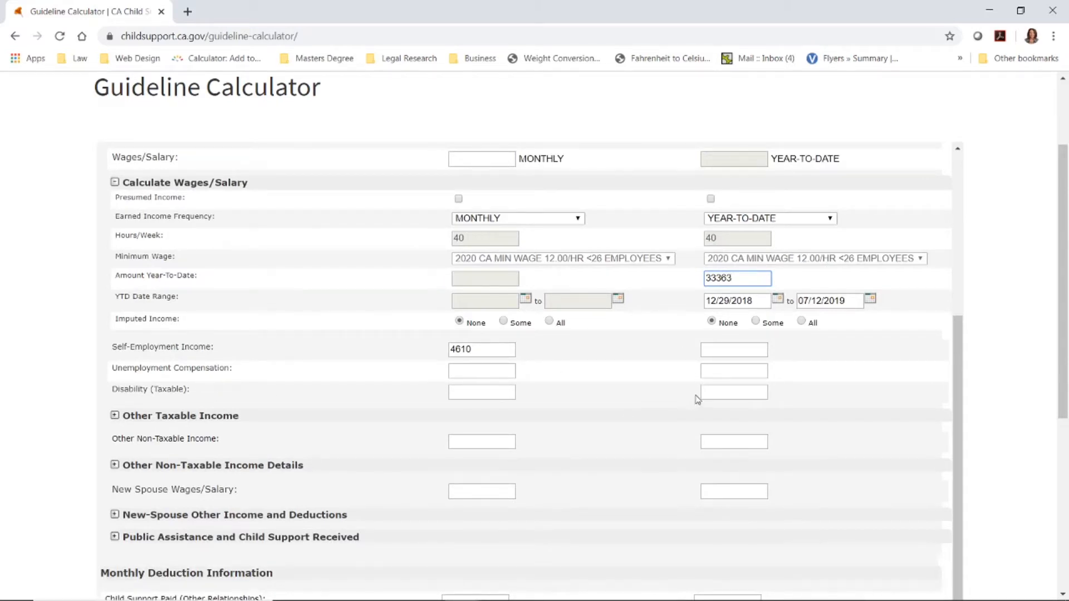
scroll(566, 381, down, 2)
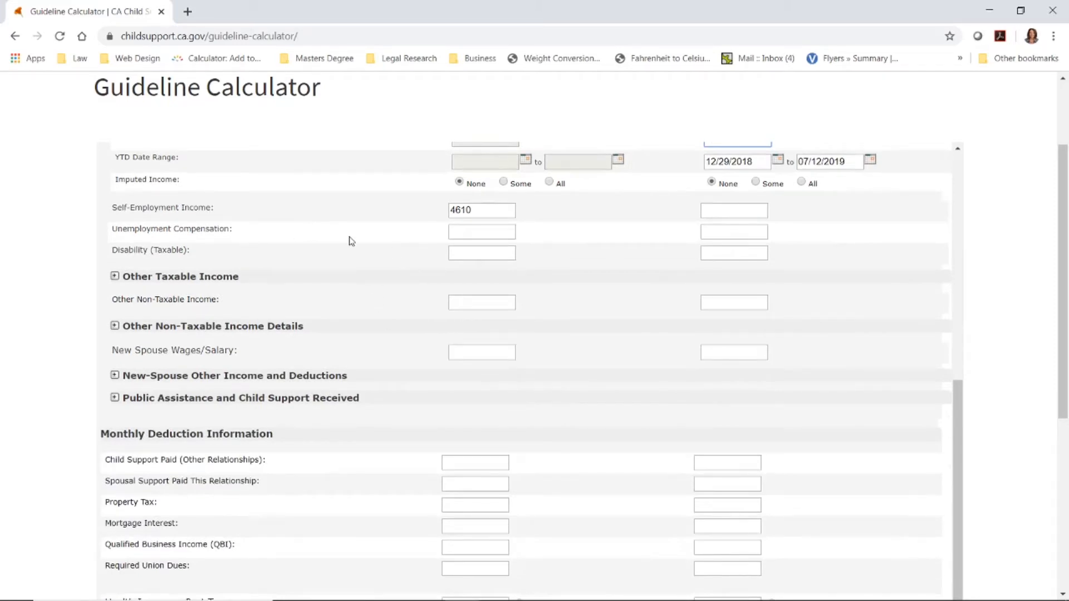
click(116, 277)
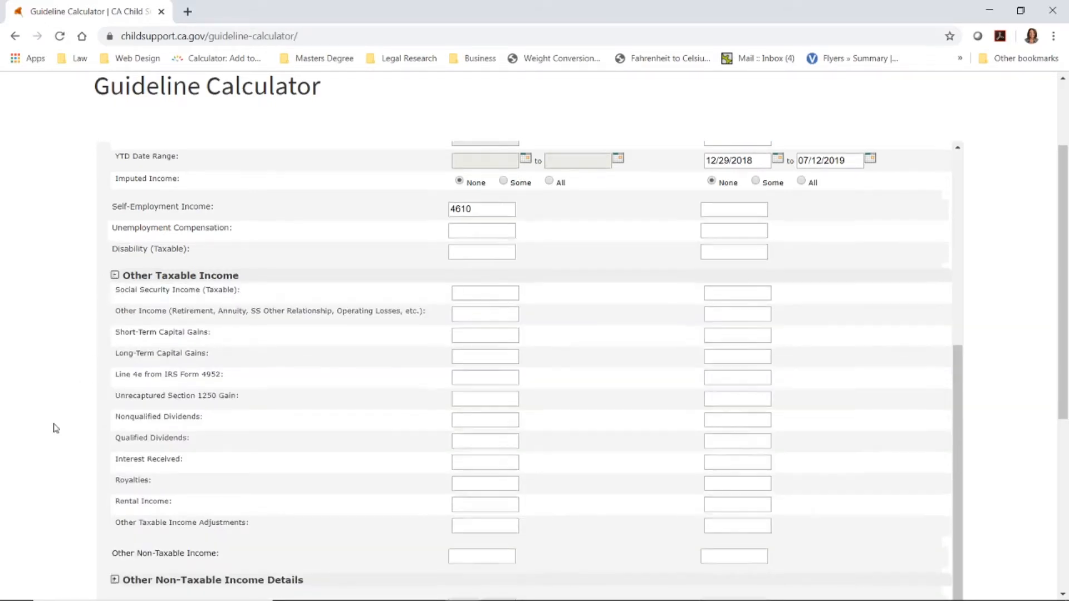
scroll(54, 428, down, 1)
scroll(56, 428, down, 1)
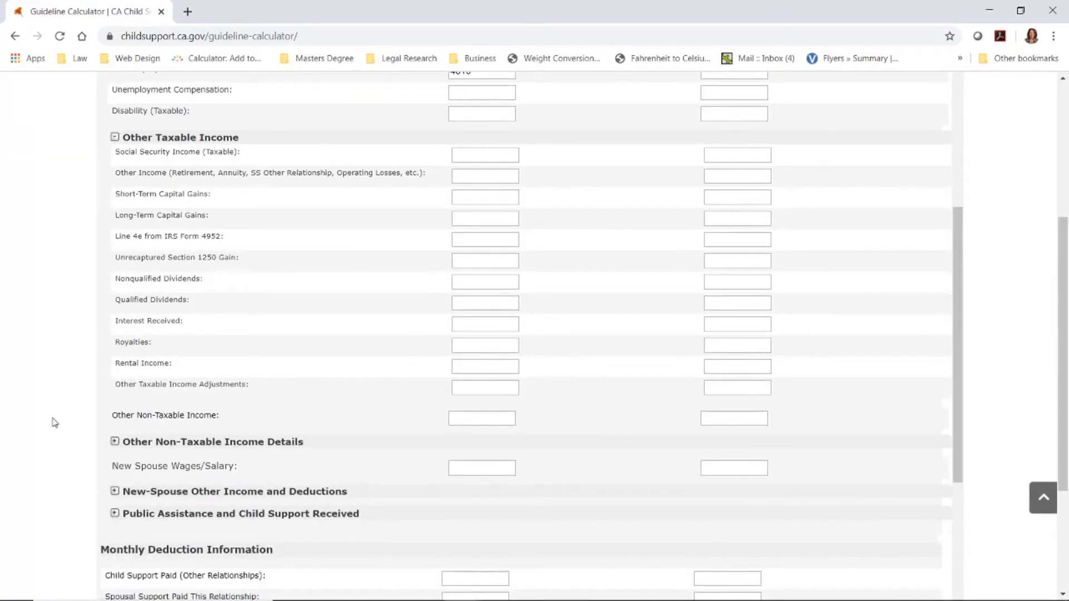
scroll(54, 423, down, 1)
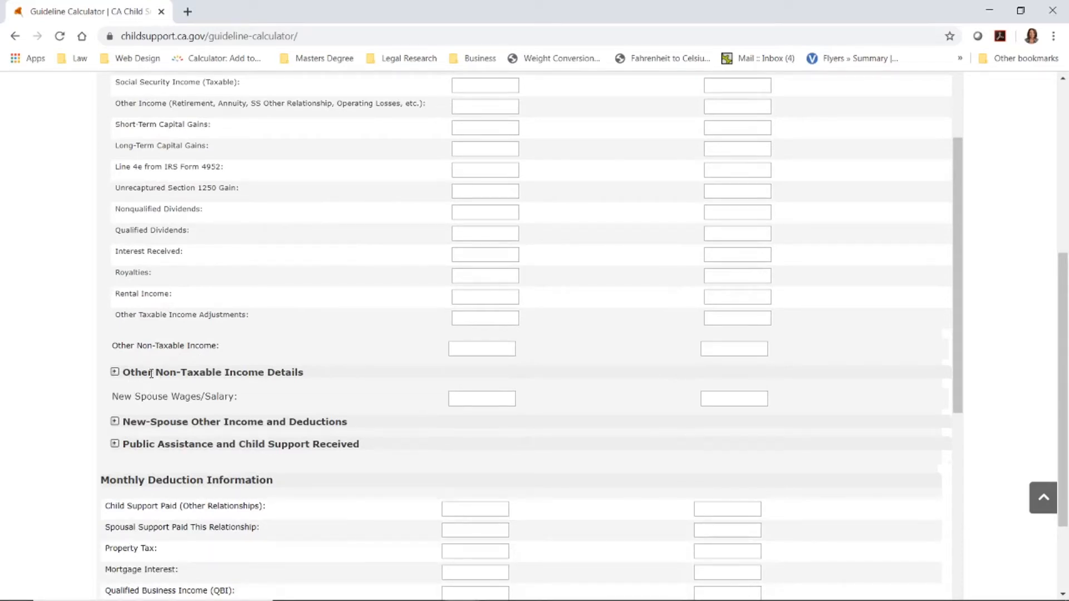
click(114, 374)
scroll(100, 376, down, 3)
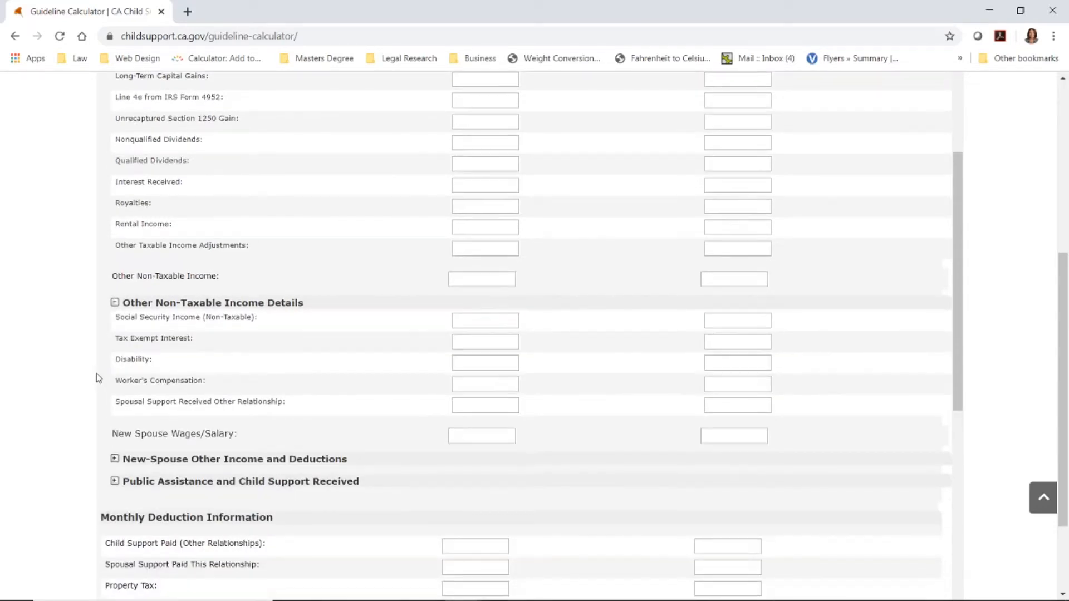
Enter 5000 as the new spouse's wages/salary for Parent 2, leaving Parent 1's blank.
scroll(98, 376, down, 3)
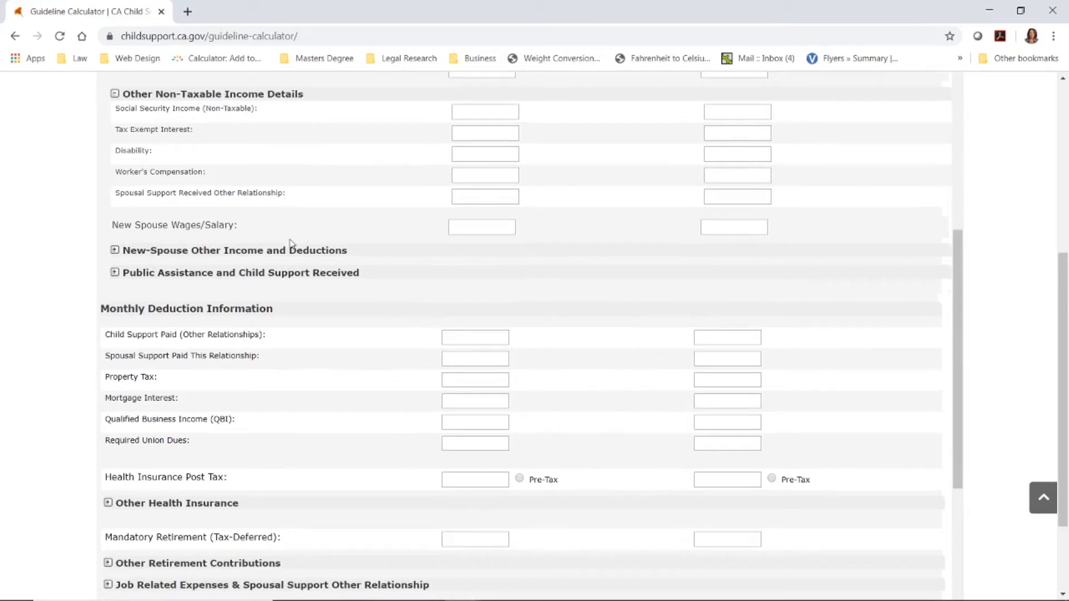
click(737, 228)
text(5000)
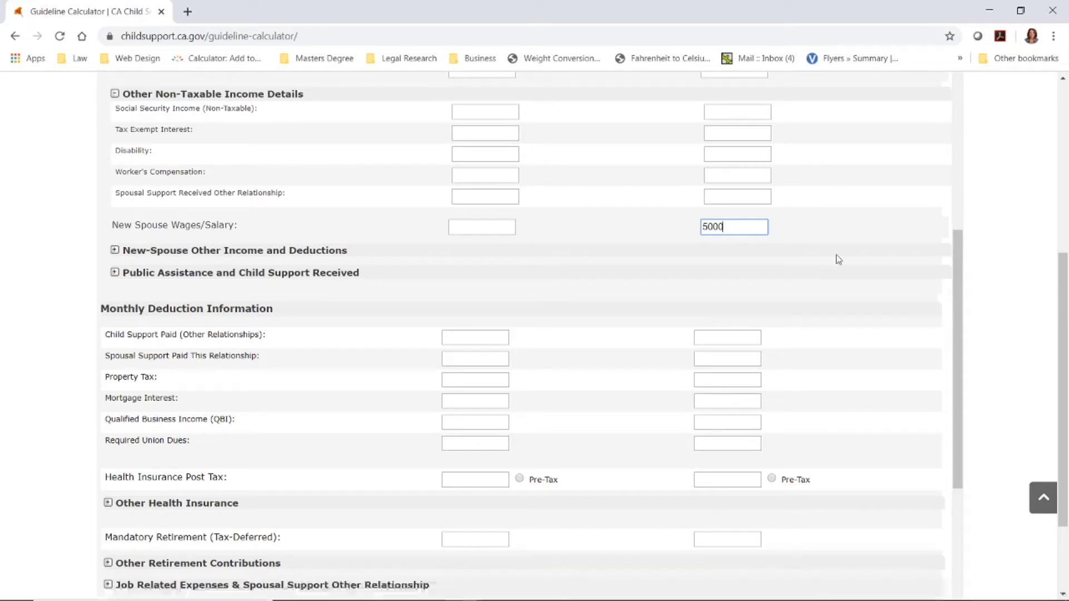
click(458, 231)
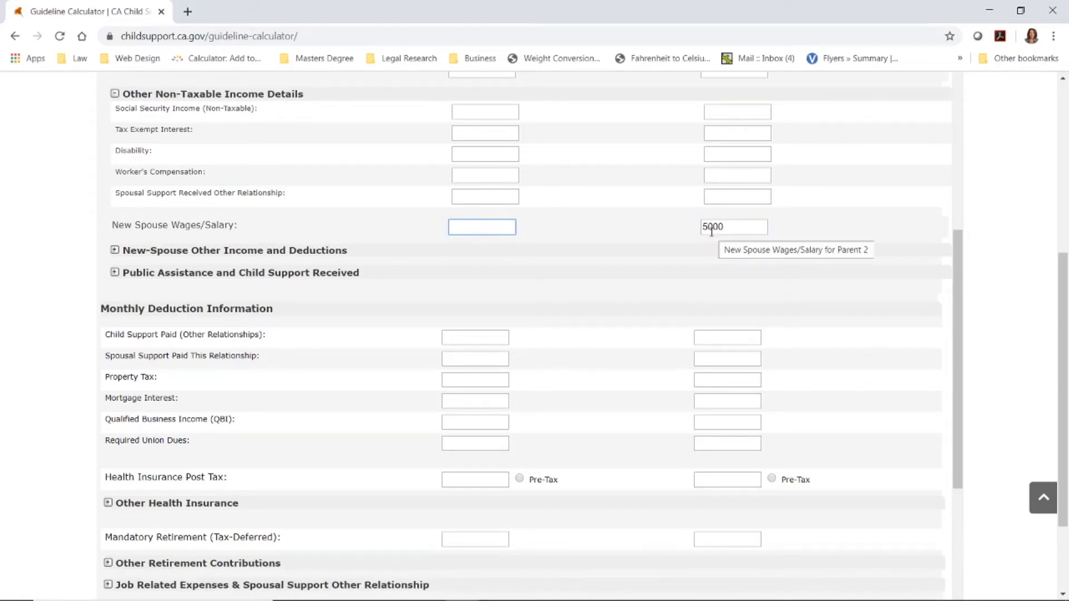
click(792, 233)
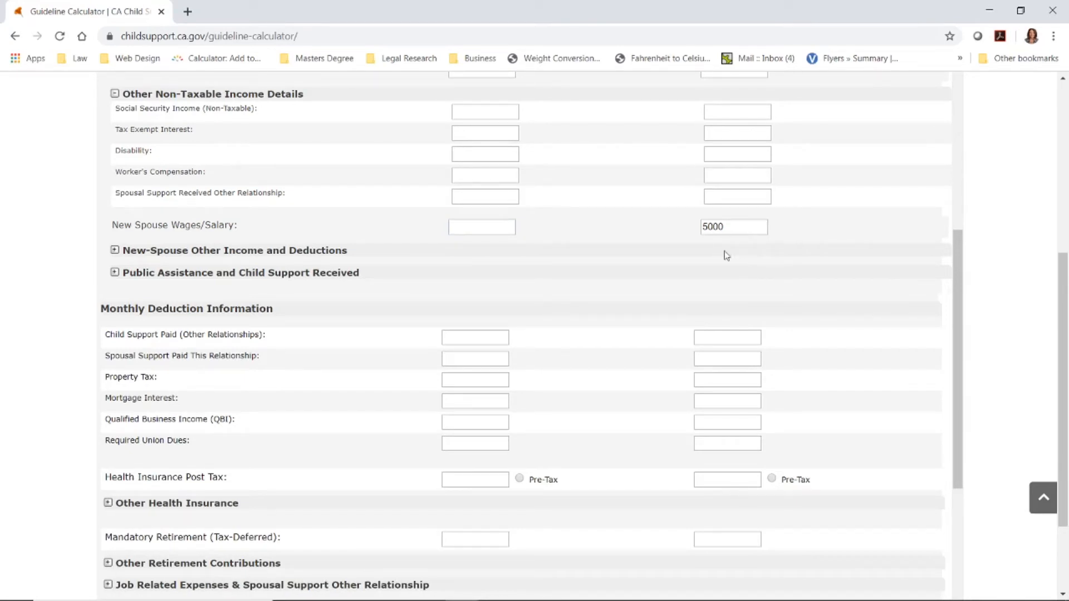
Expand New-Spouse Other Income and Deductions and Public Assistance and Child Support Received to review the entries they cover.
click(115, 251)
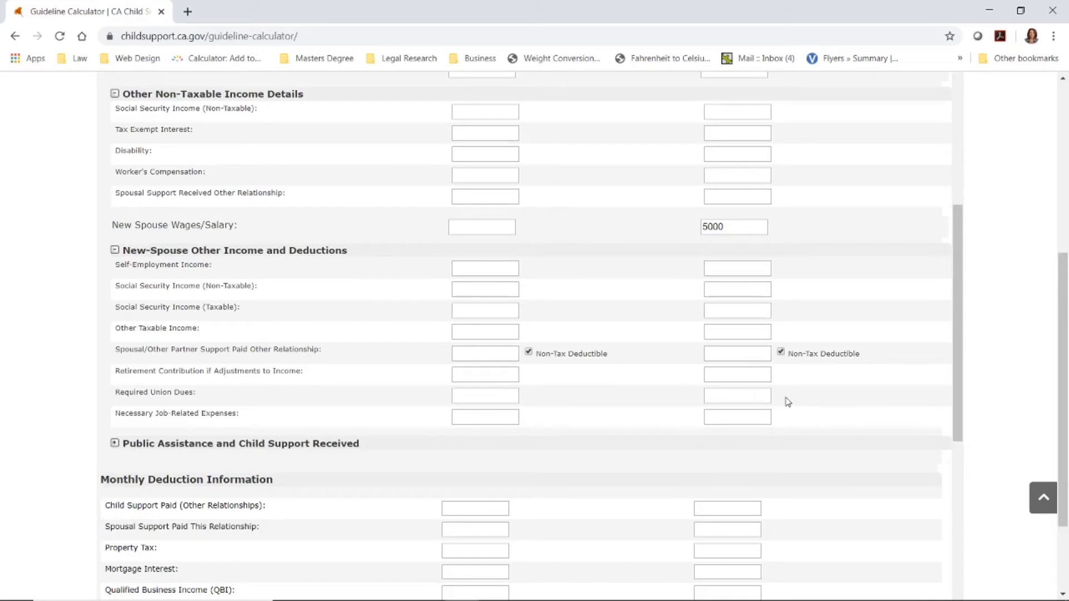
scroll(808, 356, down, 1)
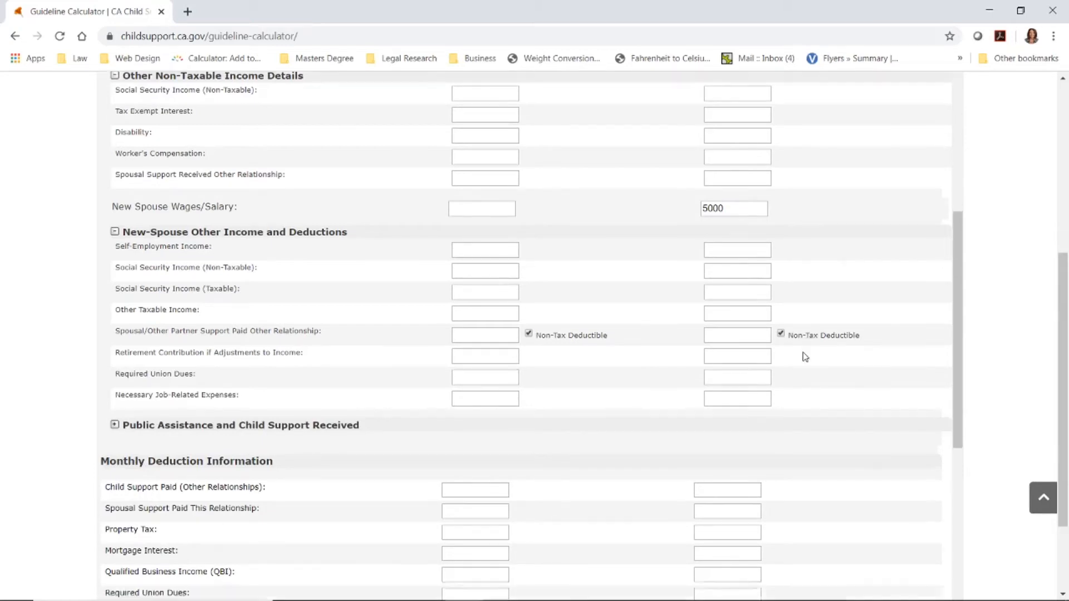
scroll(805, 356, down, 3)
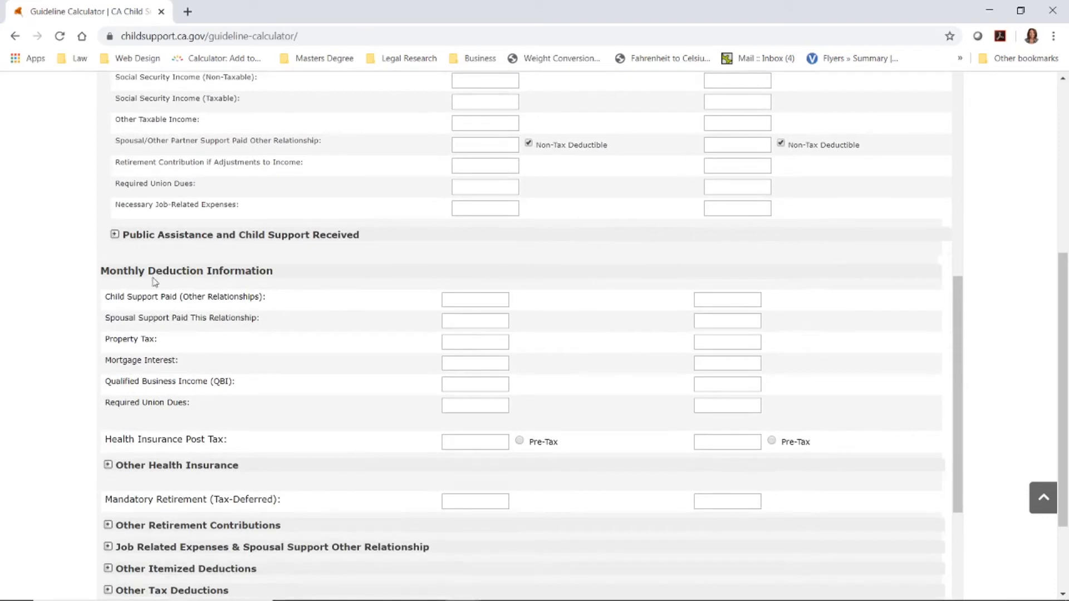
click(114, 235)
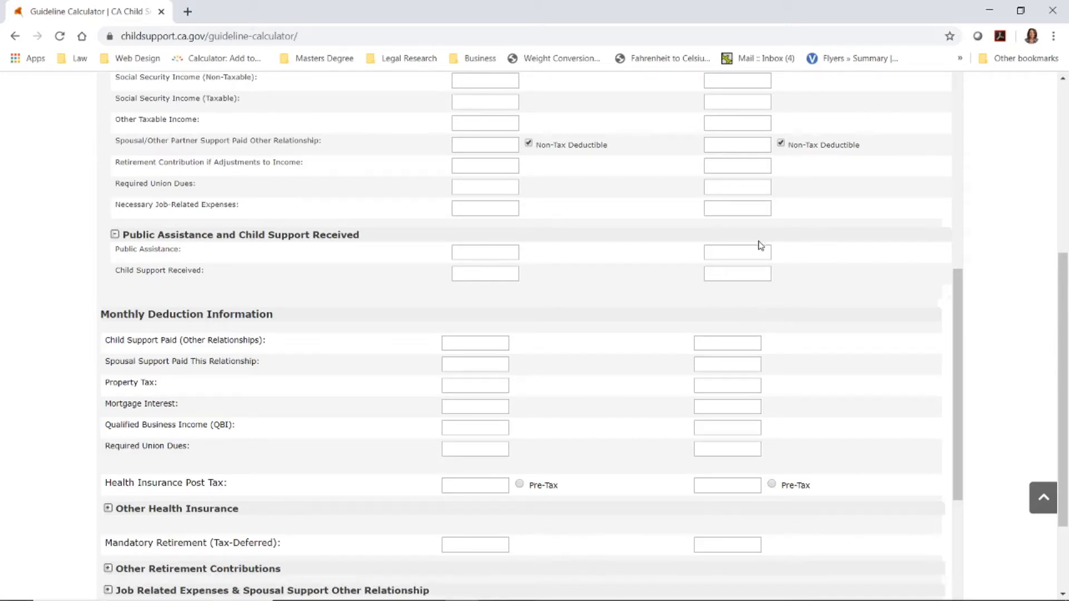
scroll(794, 273, down, 4)
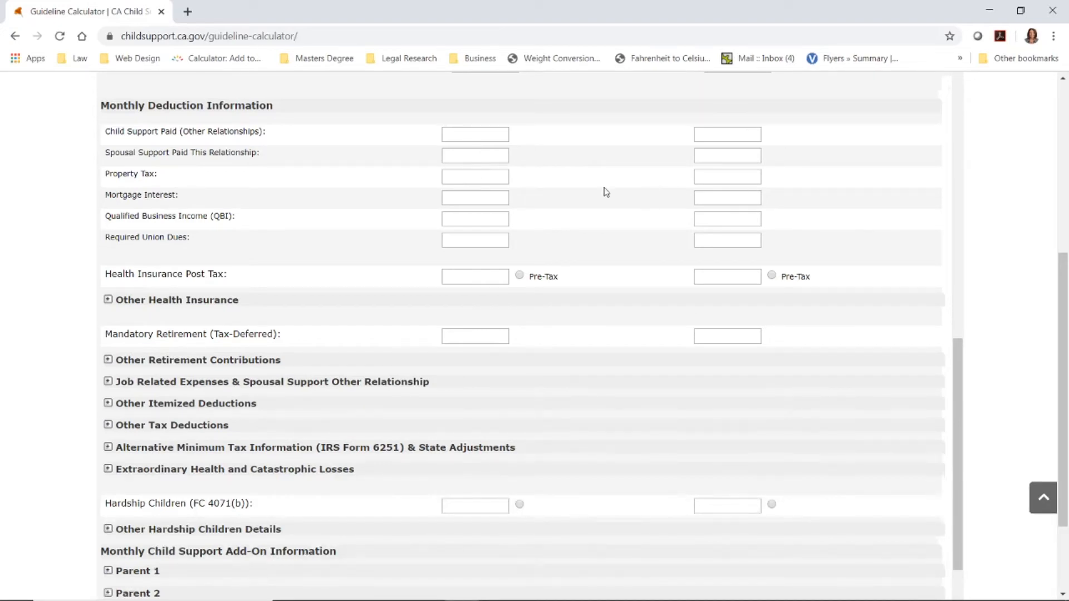
Enter monthly deductions for Parent 2 of 100 for property tax and 500 for mortgage interest, leaving Qualified Business Income blank.
click(739, 175)
text(100)
click(727, 199)
text(500)
click(713, 221)
Enter health insurance of 300 for Parent 1 and 1210 for Parent 2, mark both Pre-Tax, and expand Other Health Insurance.
scroll(561, 221, down, 1)
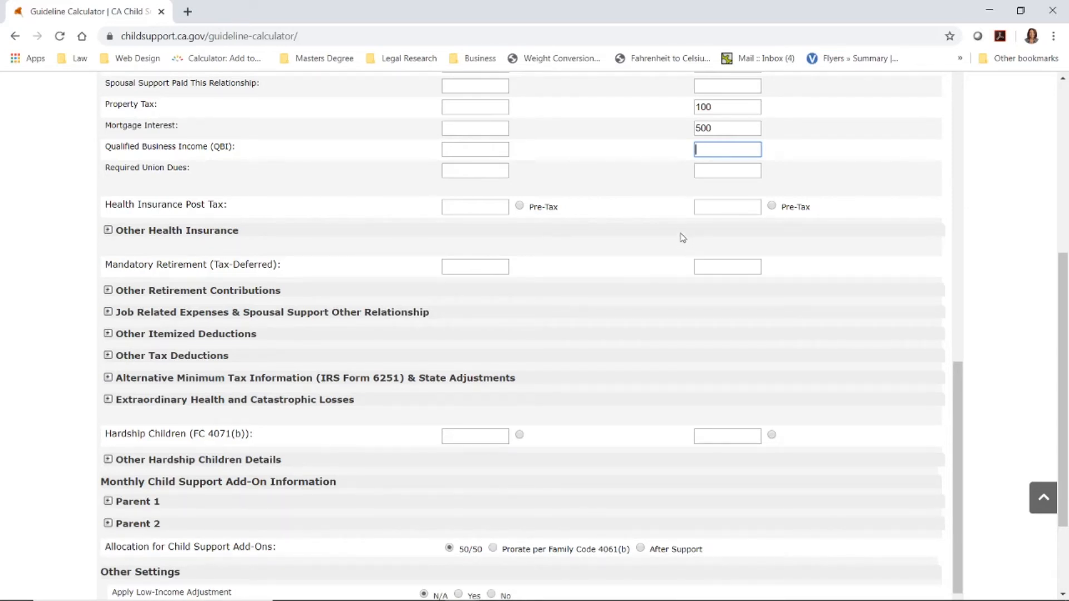
click(471, 210)
text(300)
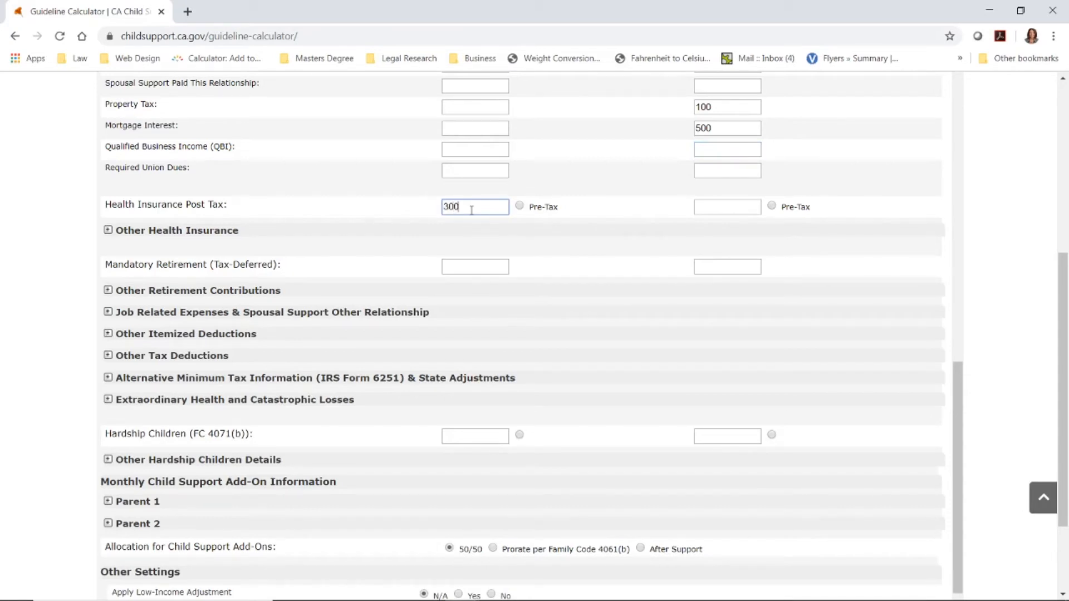
click(735, 210)
text(1210)
click(519, 207)
click(772, 207)
click(108, 231)
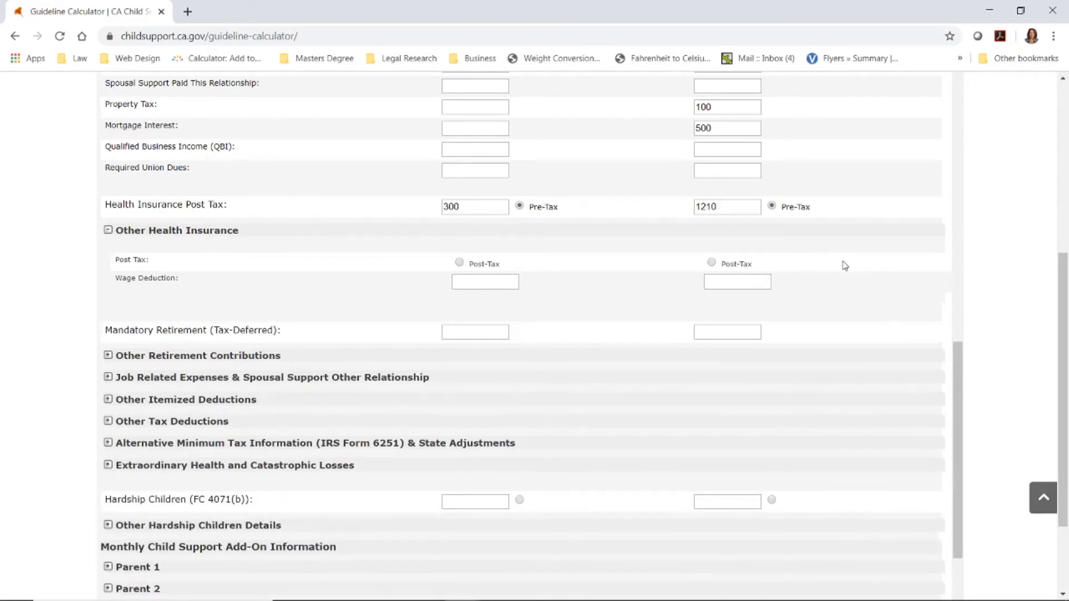
Expand Other Retirement Contributions and enter 100 as Parent 2's Voluntary Retirement (Tax-Deferred), leaving Parent 1's blank.
scroll(808, 261, down, 3)
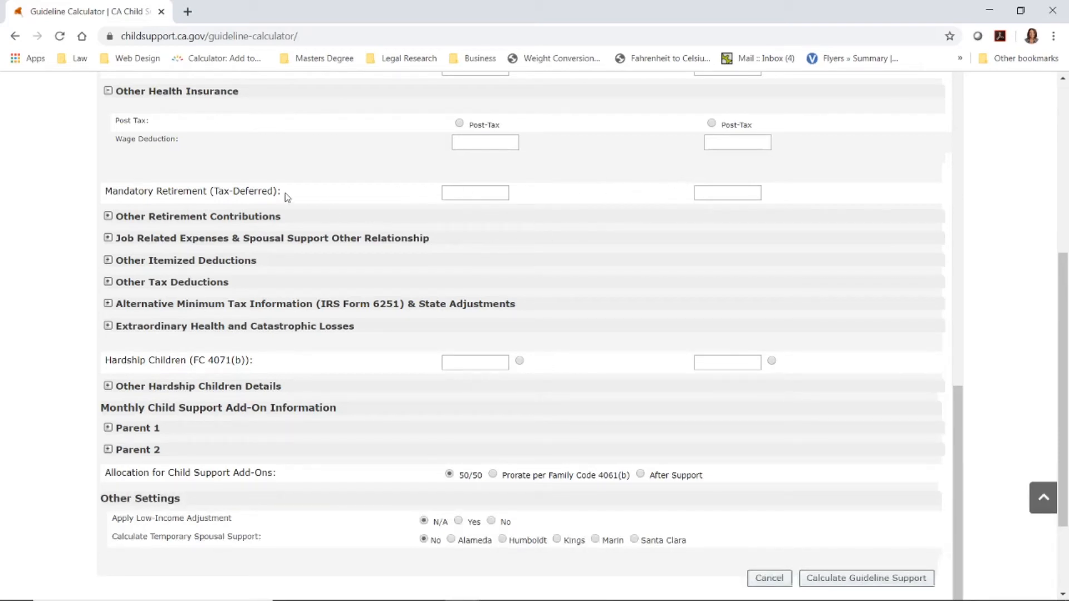
click(108, 217)
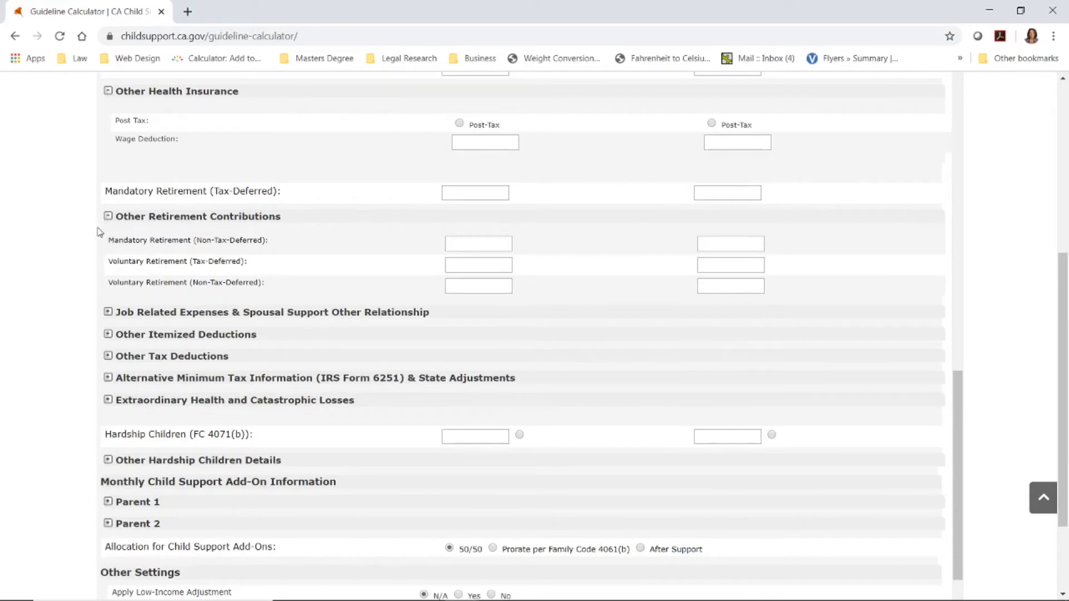
click(472, 266)
click(731, 264)
text(100)
Expand Job Related Expenses & Spousal Support Other Relationship and toggle Parent 1's Non-Tax Deductible option off and back on.
scroll(724, 276, down, 2)
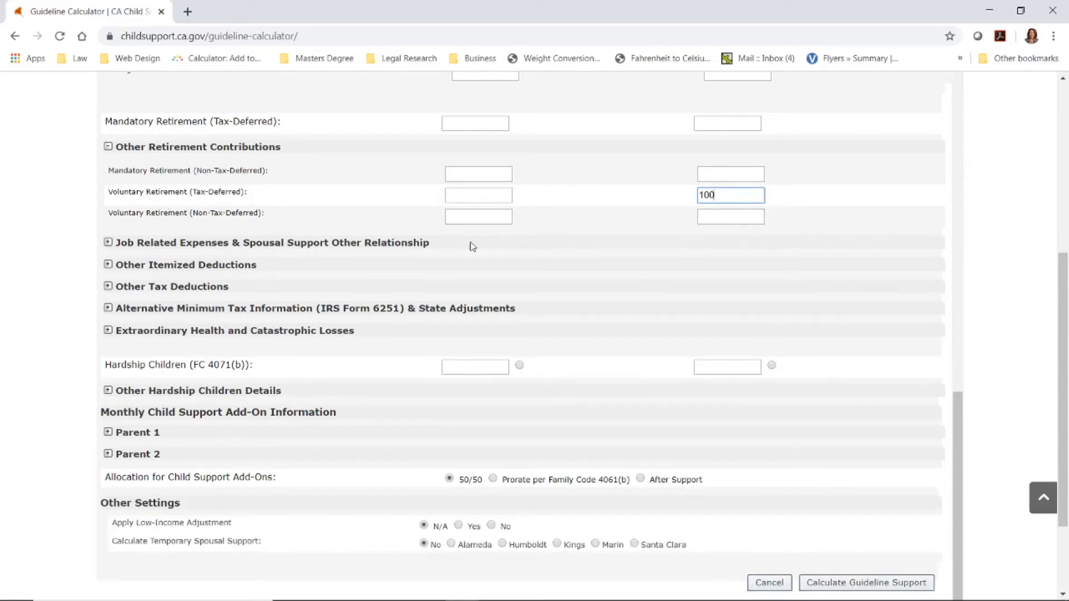
click(109, 243)
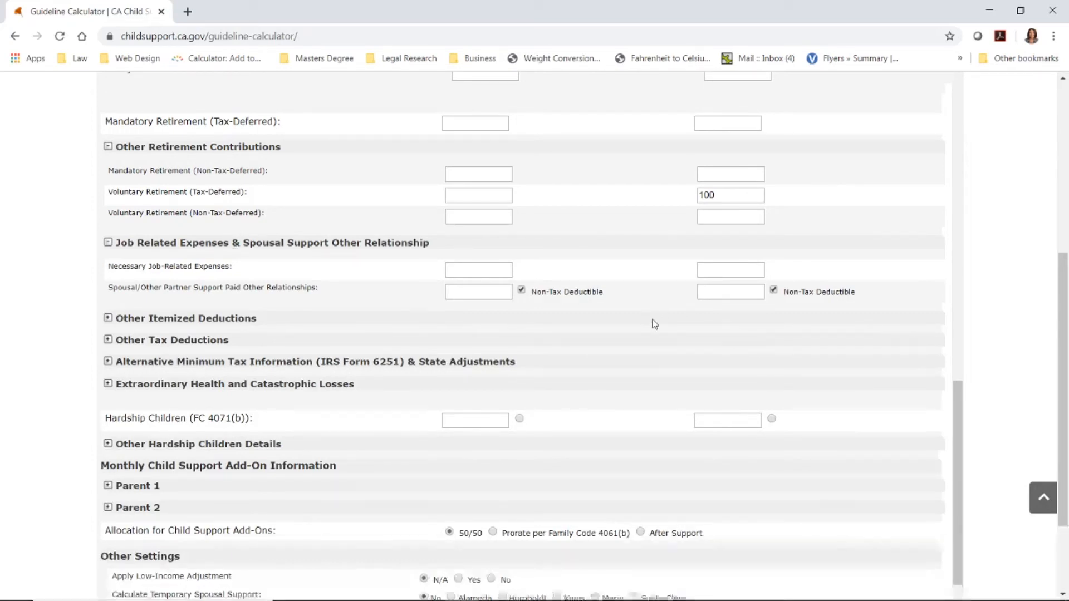
scroll(622, 363, down, 1)
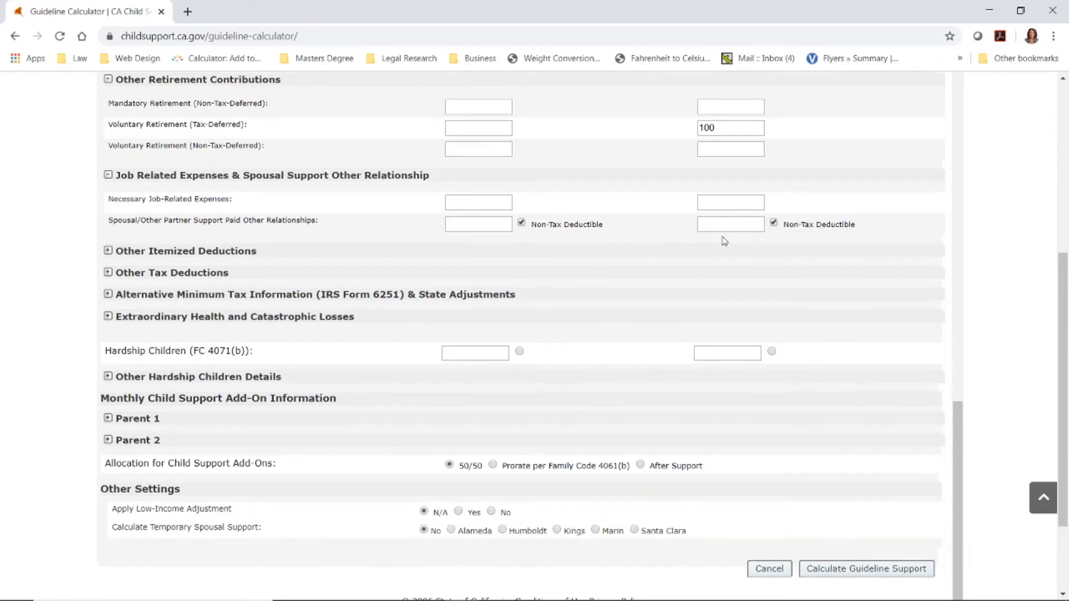
click(522, 224)
click(522, 223)
Expand Other Itemized Deductions and enter Other Medical Expenses of 50 for Parent 1 and 100 for Parent 2.
click(109, 251)
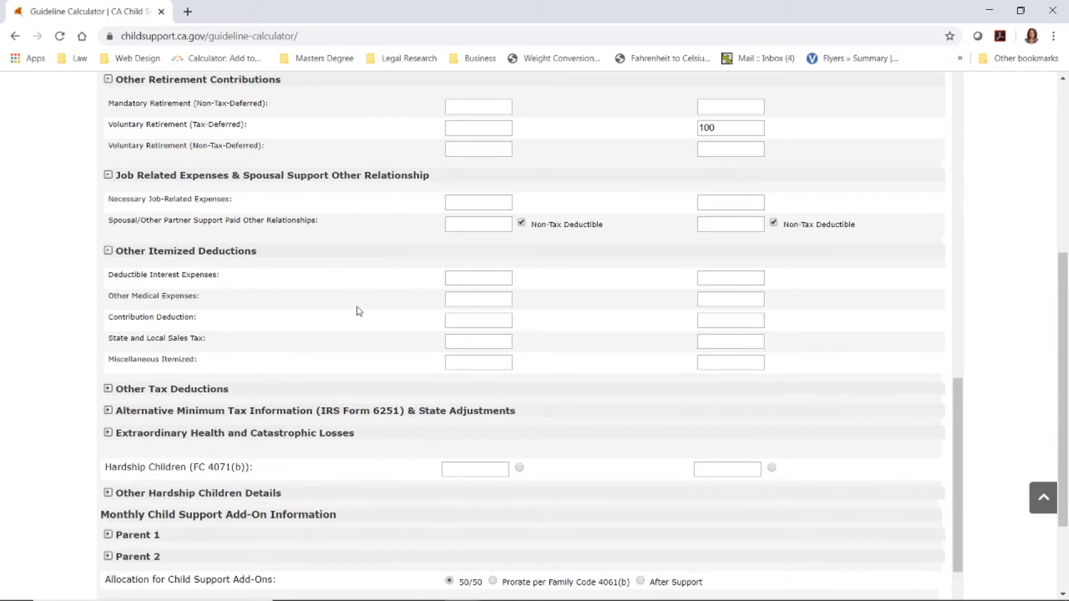
click(502, 295)
text(50)
click(708, 297)
text(100)
Expand Other Tax Deductions and Alternative Minimum Tax Information & State Adjustments to review the deduction types they cover.
scroll(518, 305, down, 3)
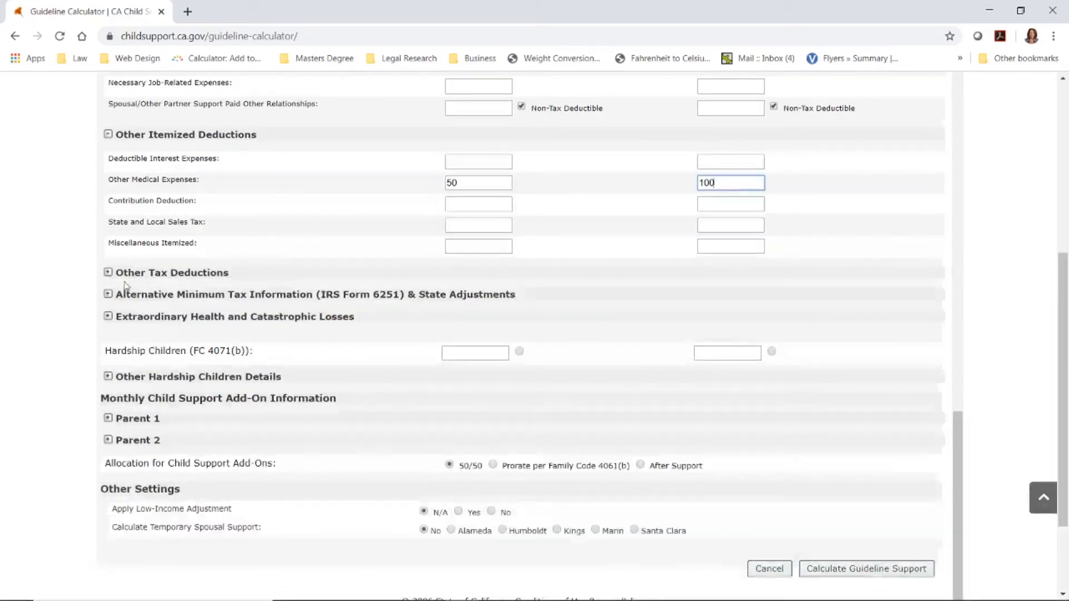
click(108, 273)
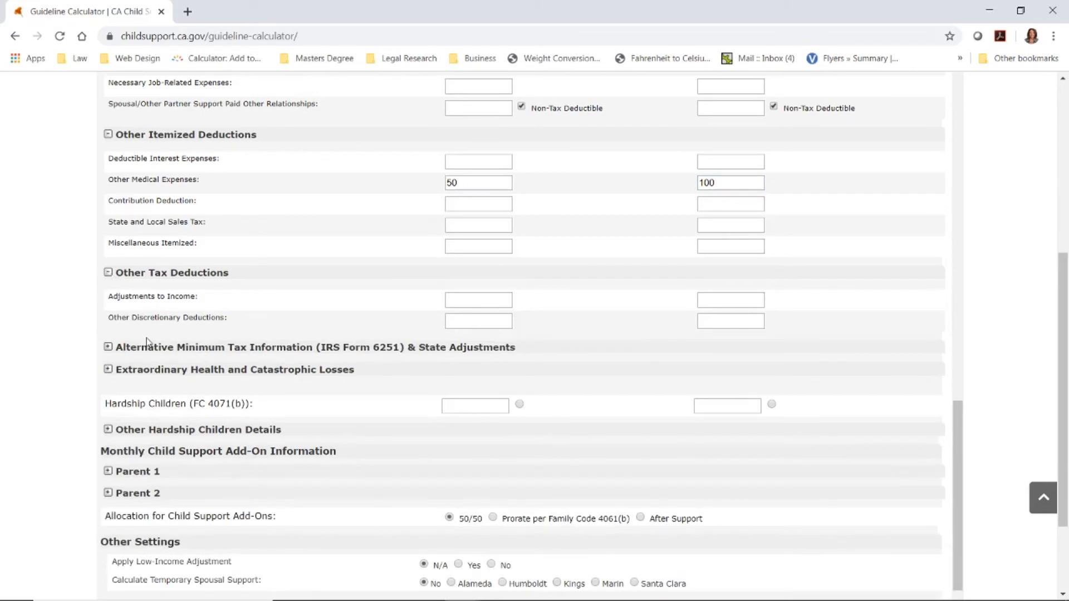
click(107, 349)
scroll(92, 345, down, 1)
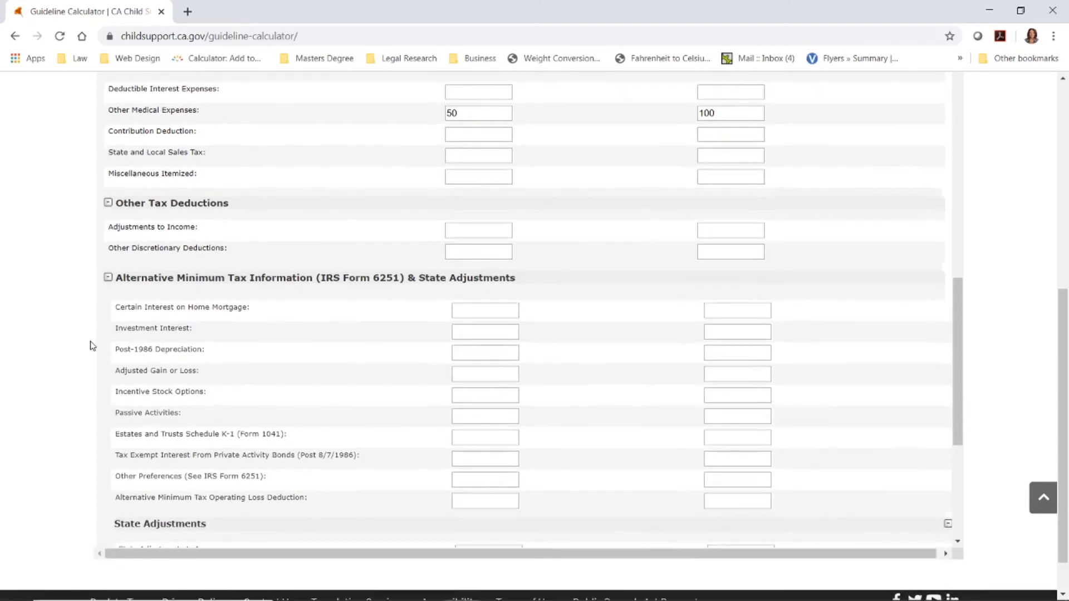
scroll(92, 346, down, 1)
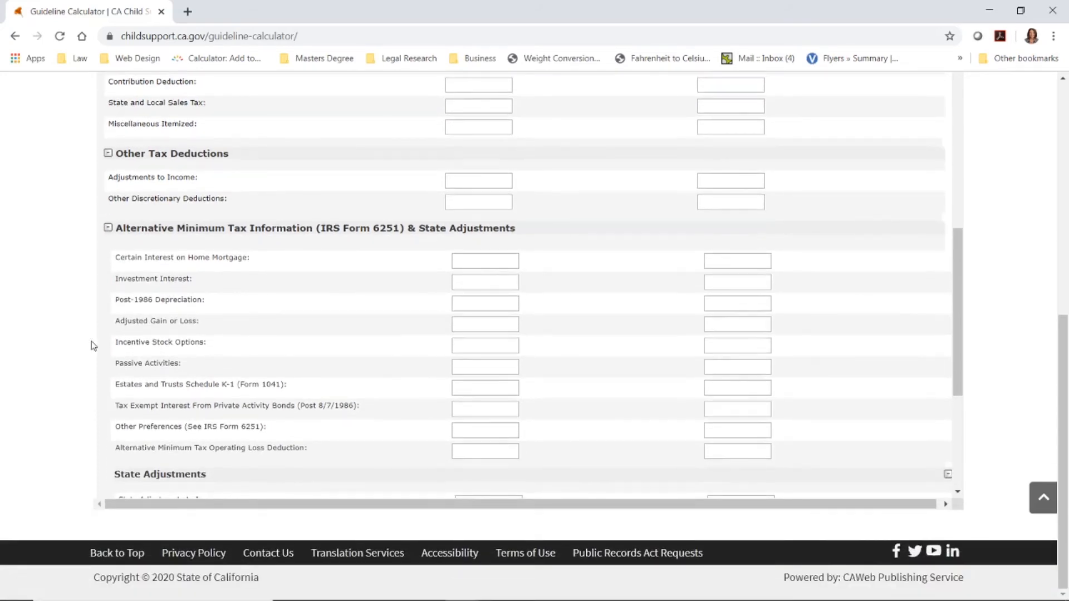
drag(962, 309, 969, 406)
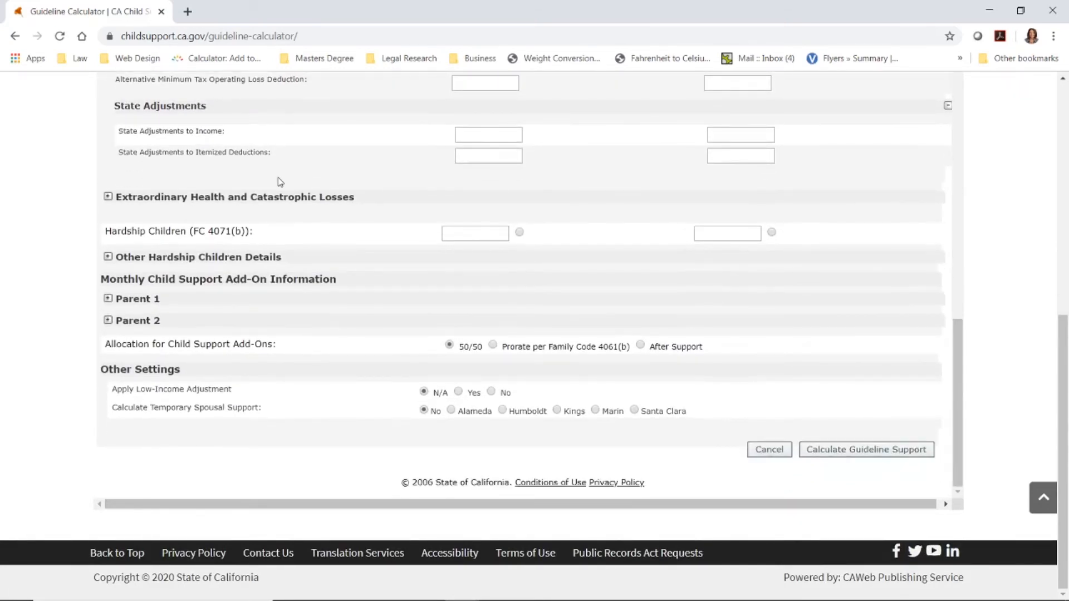
Expand Extraordinary Health and Catastrophic Losses and review the Extraordinary Health Expenses entry for both parents, leaving it blank.
click(108, 198)
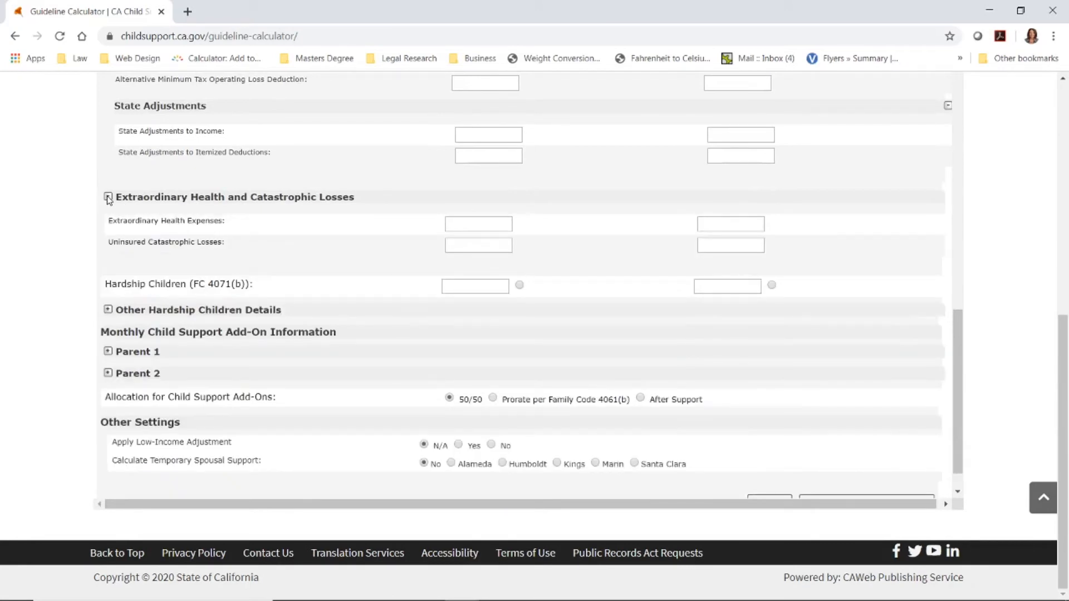
click(470, 224)
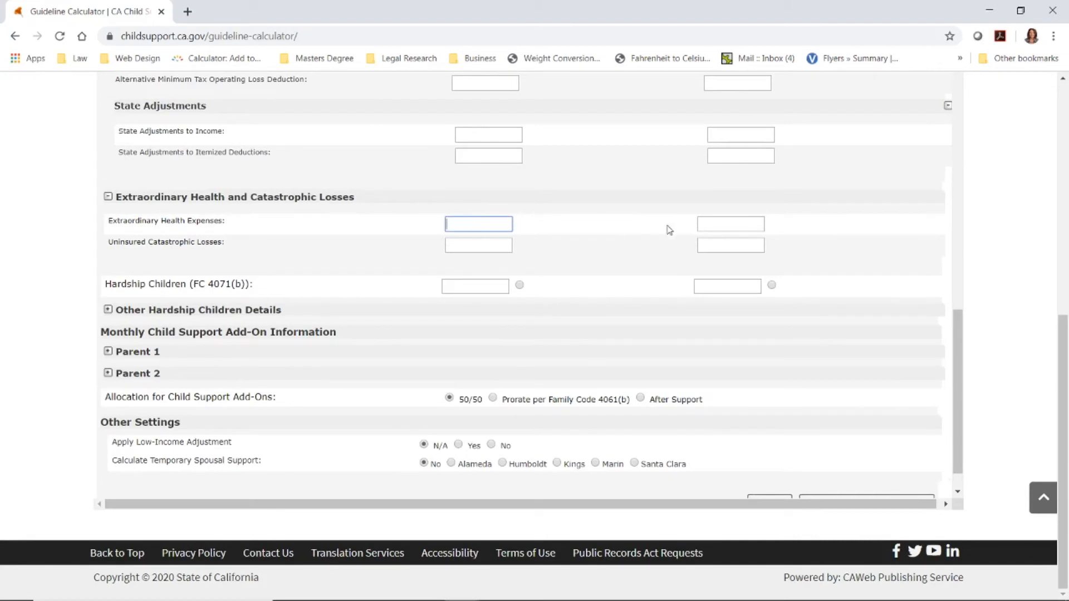
click(709, 223)
Select the Hardship Children (FC 4071(b)) option for both parents without a number and expand Other Hardship Children Details for review.
scroll(609, 284, down, 1)
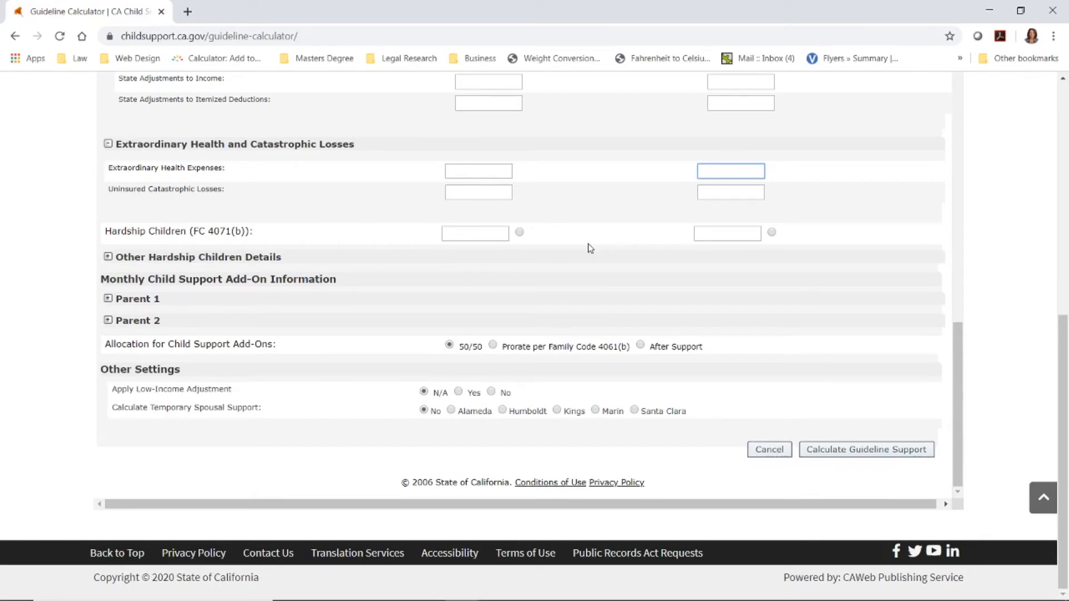
click(715, 236)
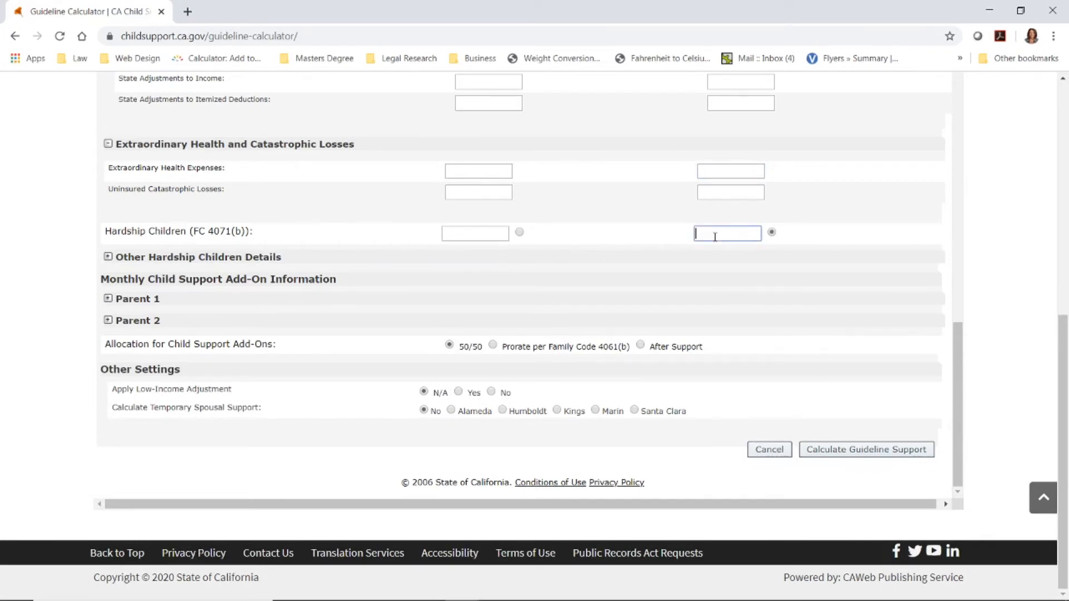
click(493, 235)
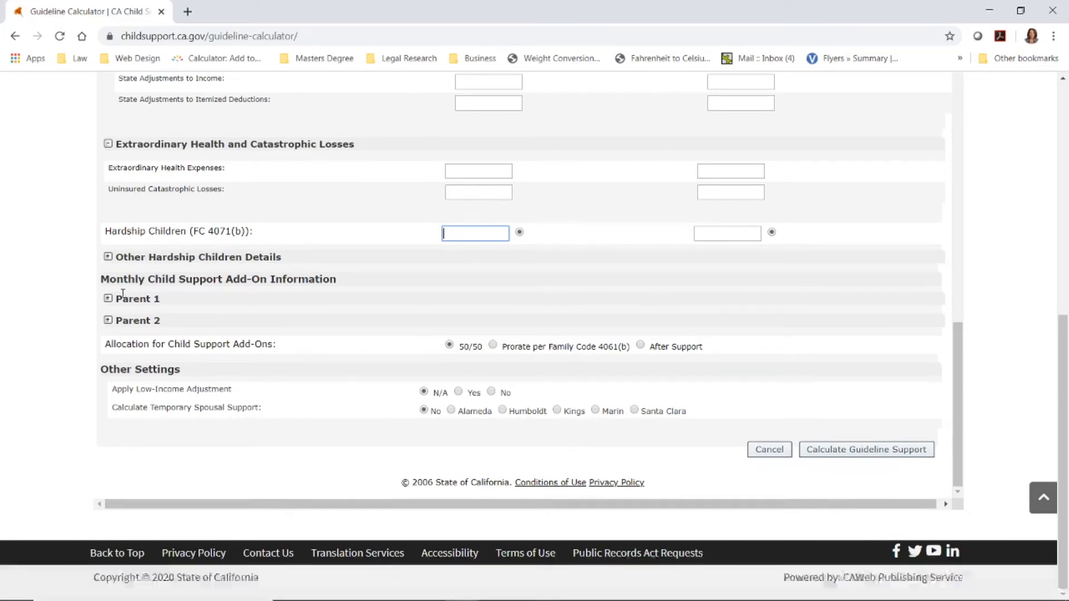
click(108, 258)
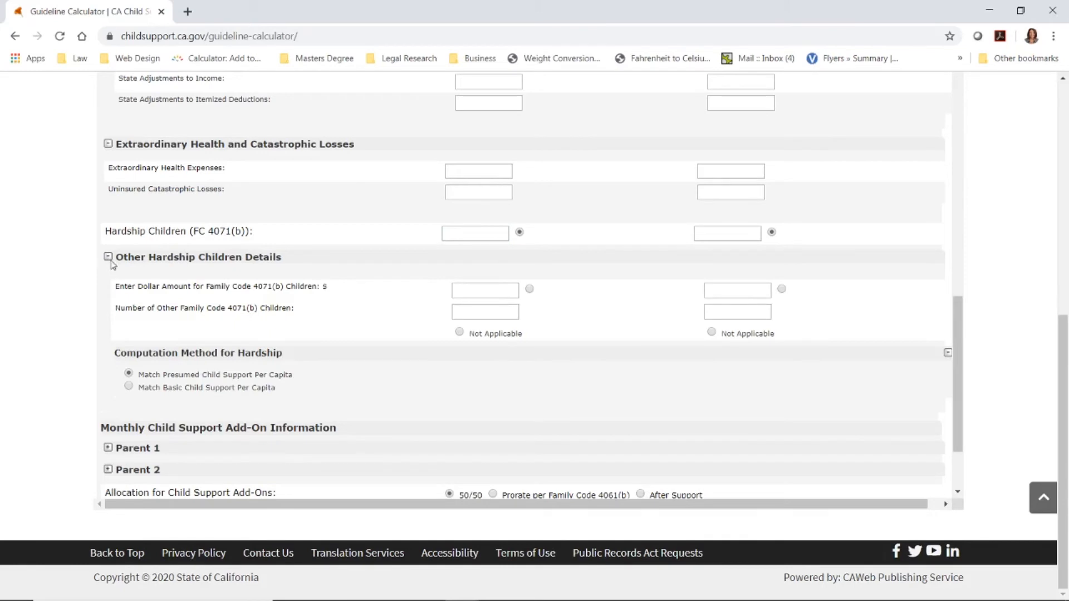
scroll(397, 331, down, 1)
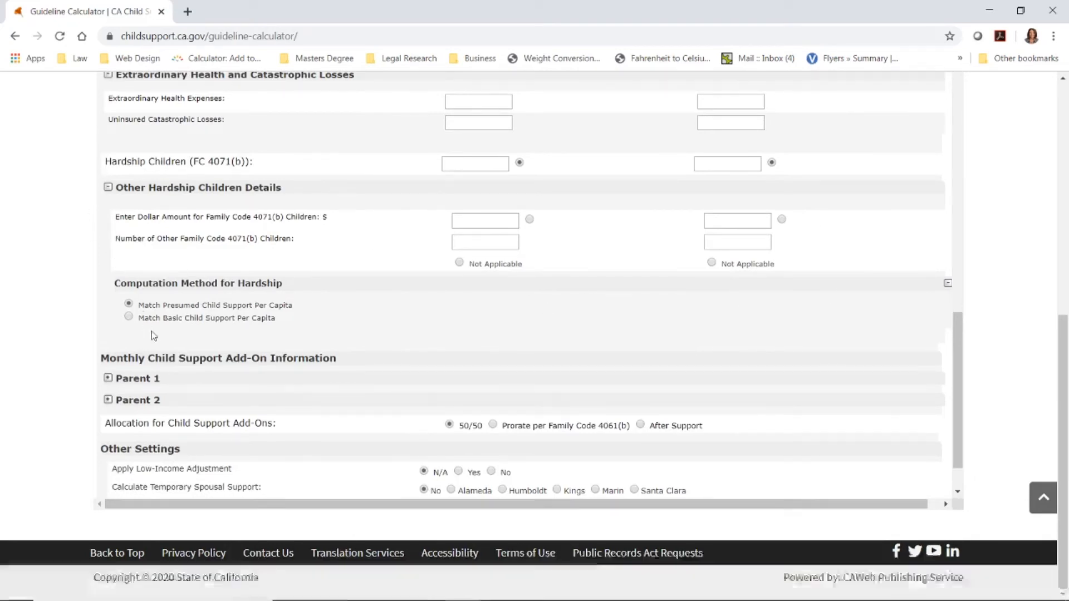
scroll(468, 337, down, 1)
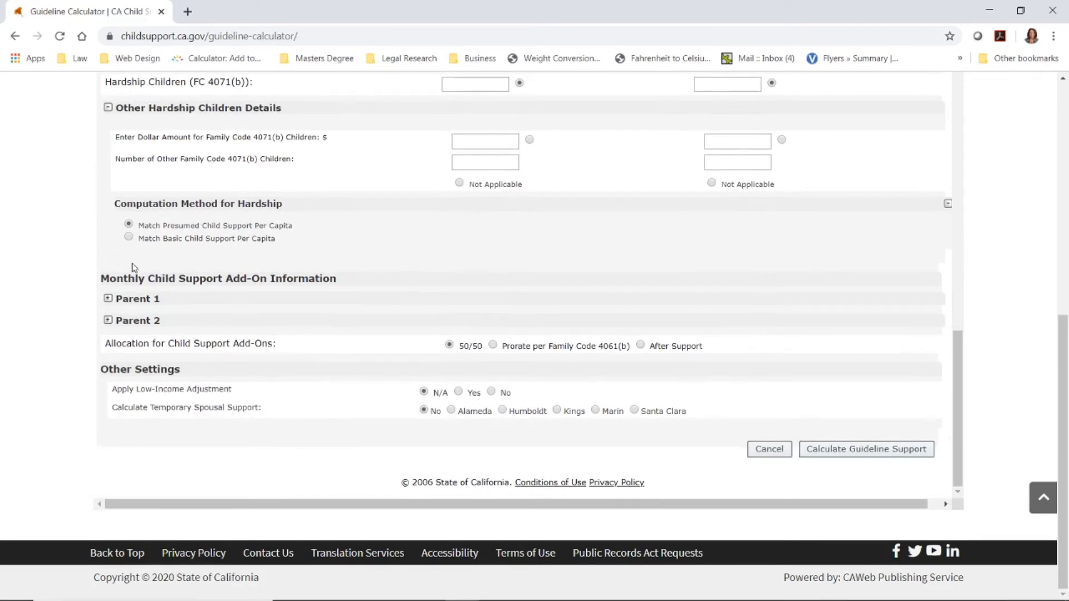
Enter Parent 1's monthly add-ons for the first-born: 450 child care, 20 visits/travel expenses and 10 uninsured health expenses.
click(108, 299)
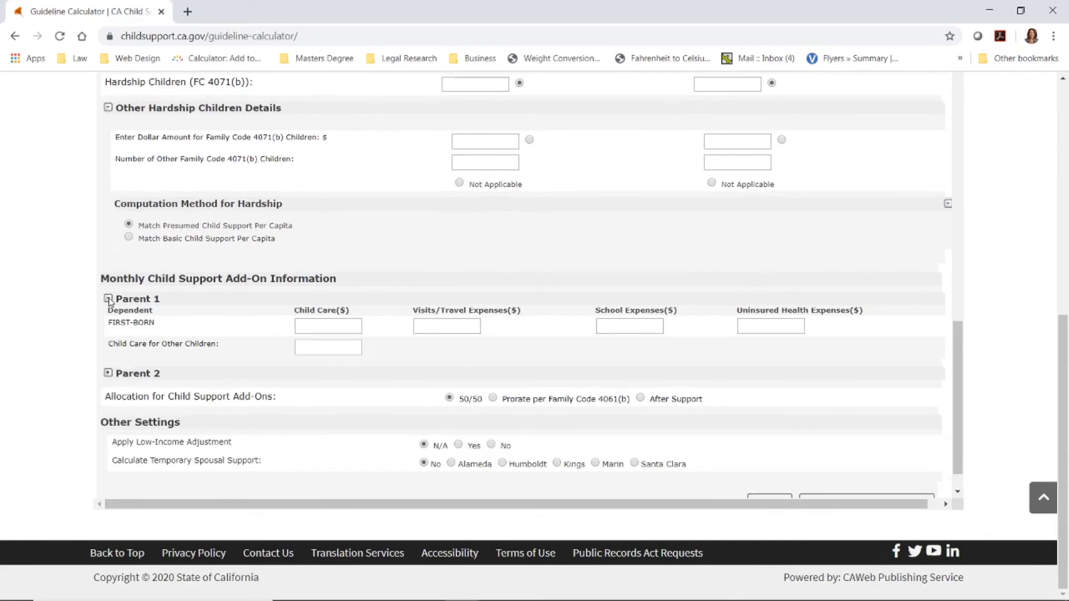
click(338, 330)
text(450)
click(452, 326)
text(20)
click(787, 328)
text(10)
click(495, 358)
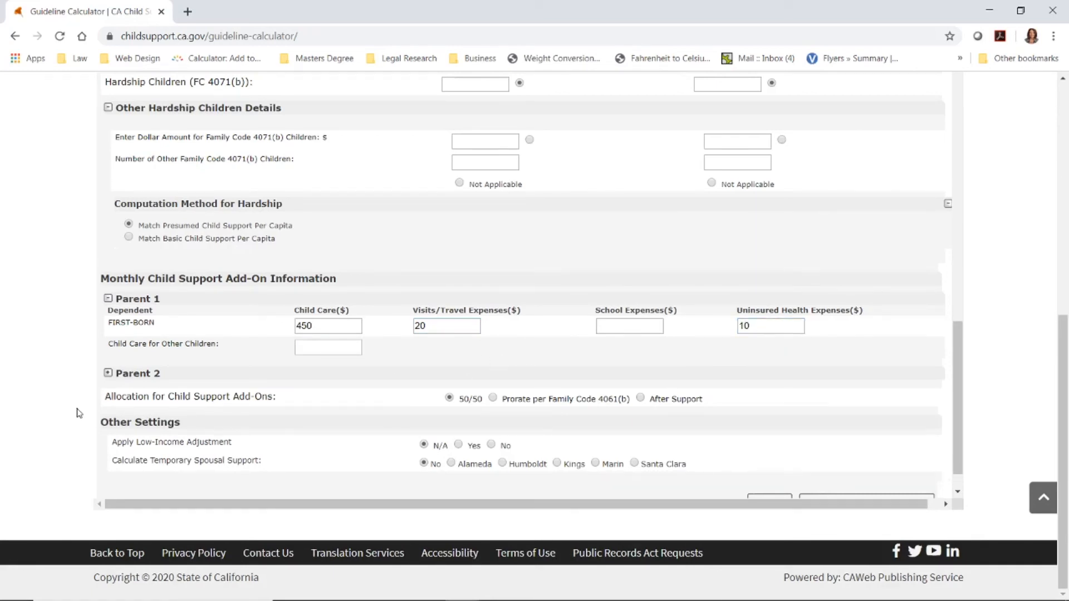
Enter Parent 2's monthly add-ons for the first-born: 1100 child care, 100 visits/travel expenses and 20 uninsured health expenses.
click(108, 374)
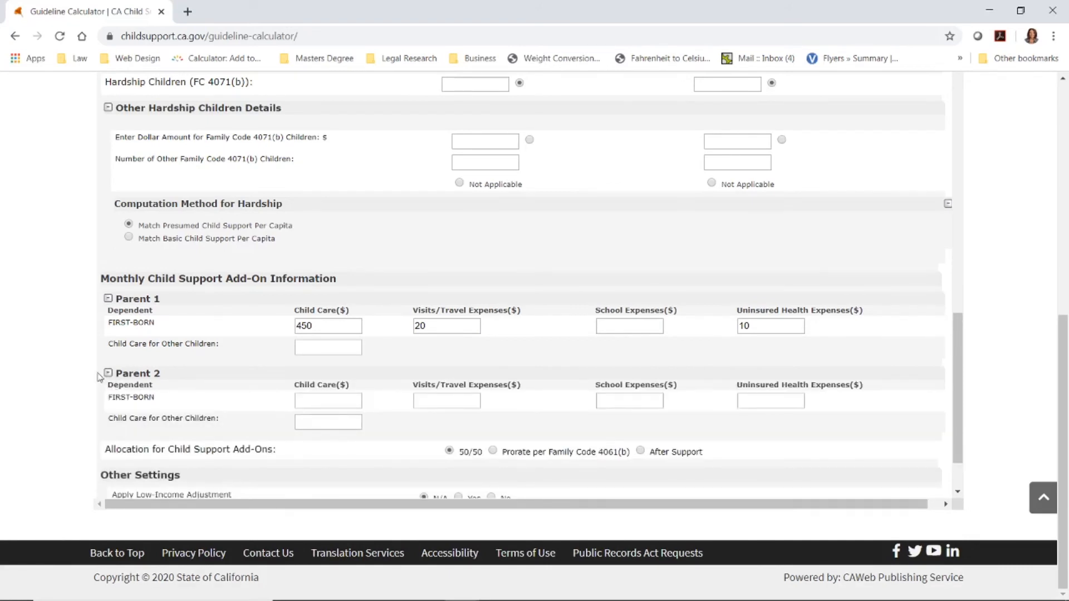
click(340, 401)
text(1100)
click(468, 399)
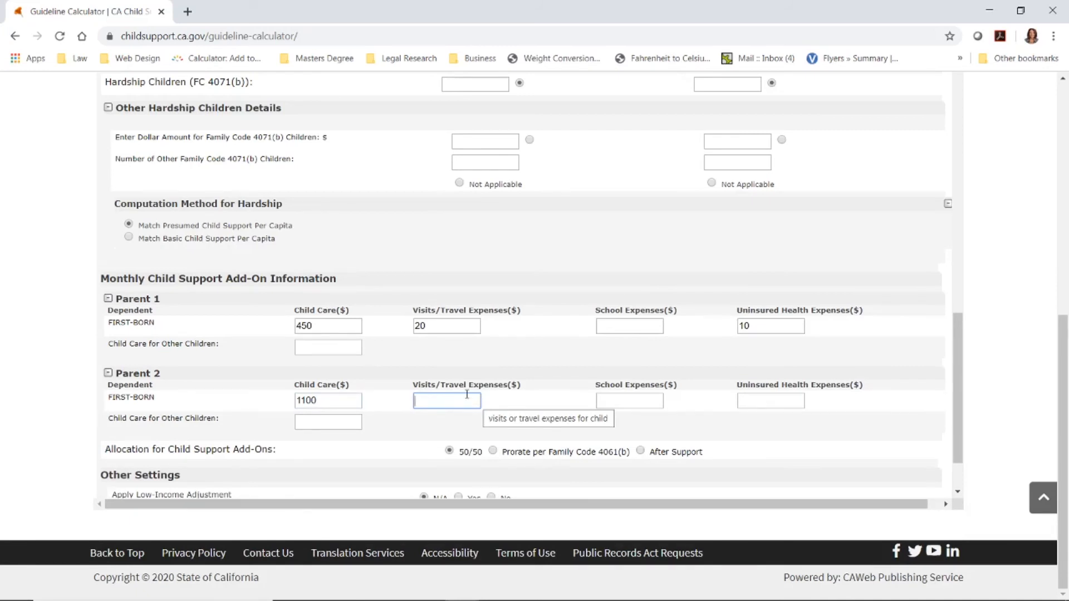
text(100)
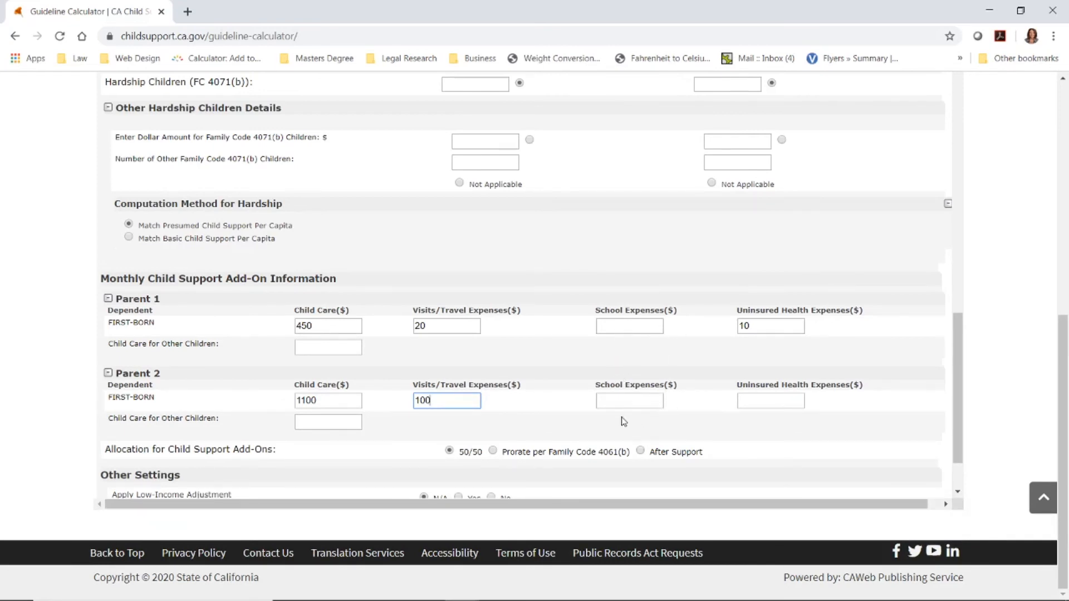
click(767, 404)
text(20)
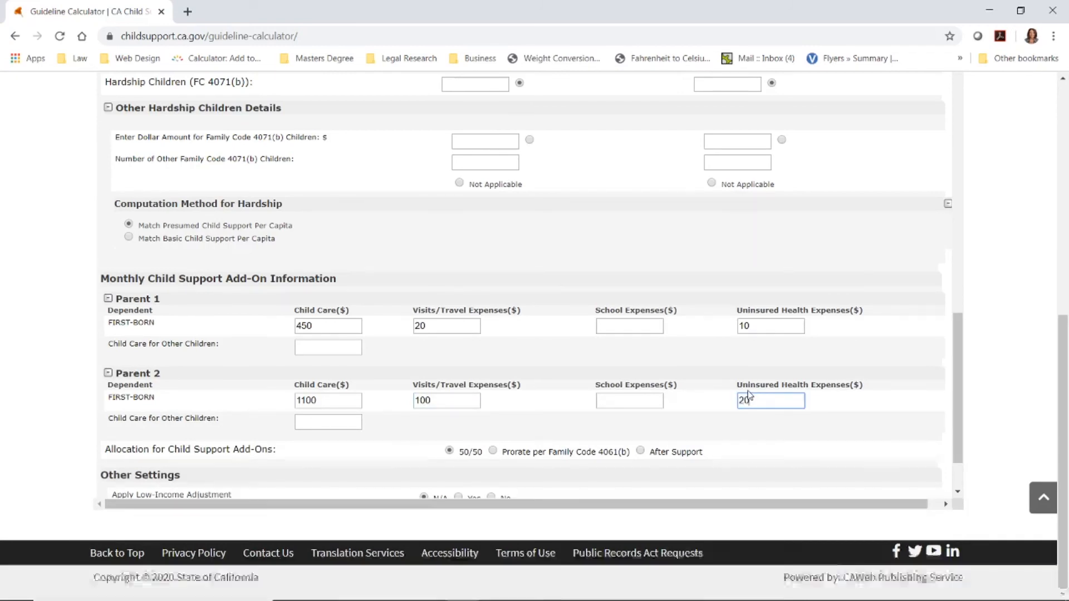
click(811, 447)
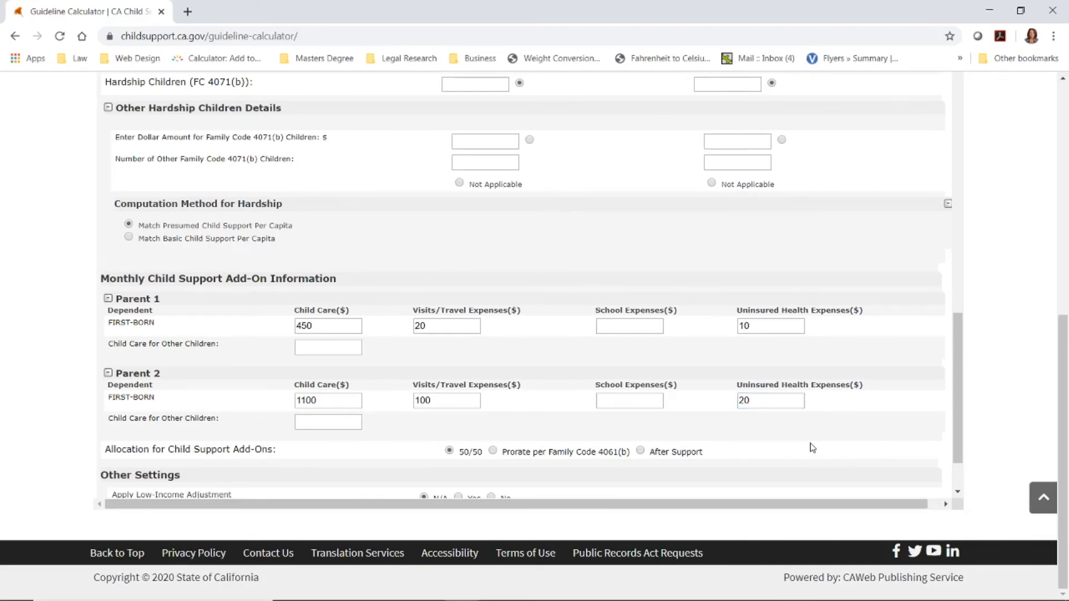
scroll(812, 444, down, 2)
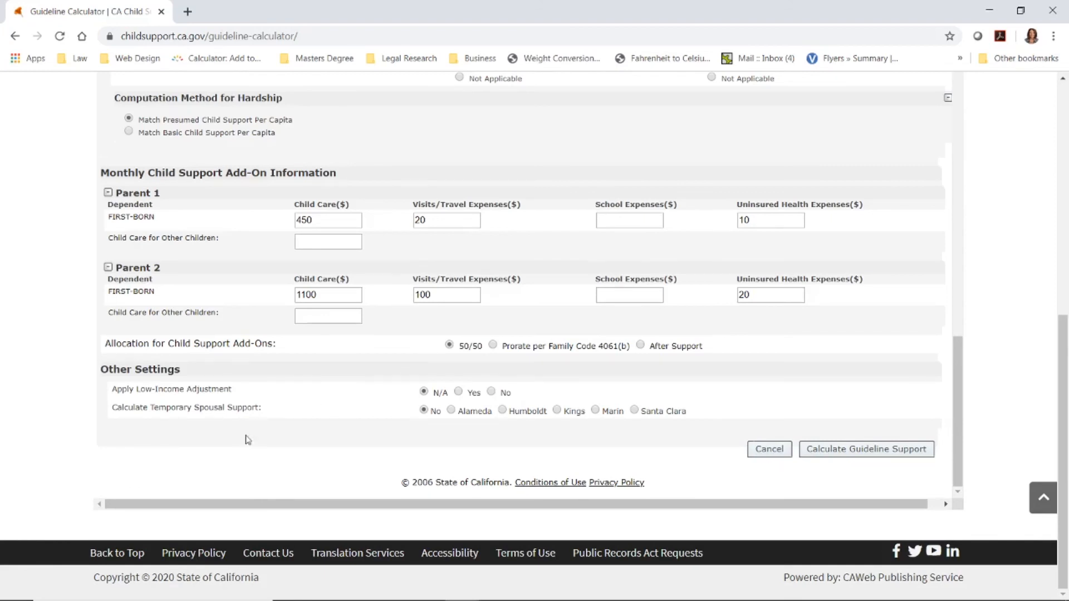
Set Apply Low-Income Adjustment to No and calculate the guideline support.
click(491, 392)
click(864, 455)
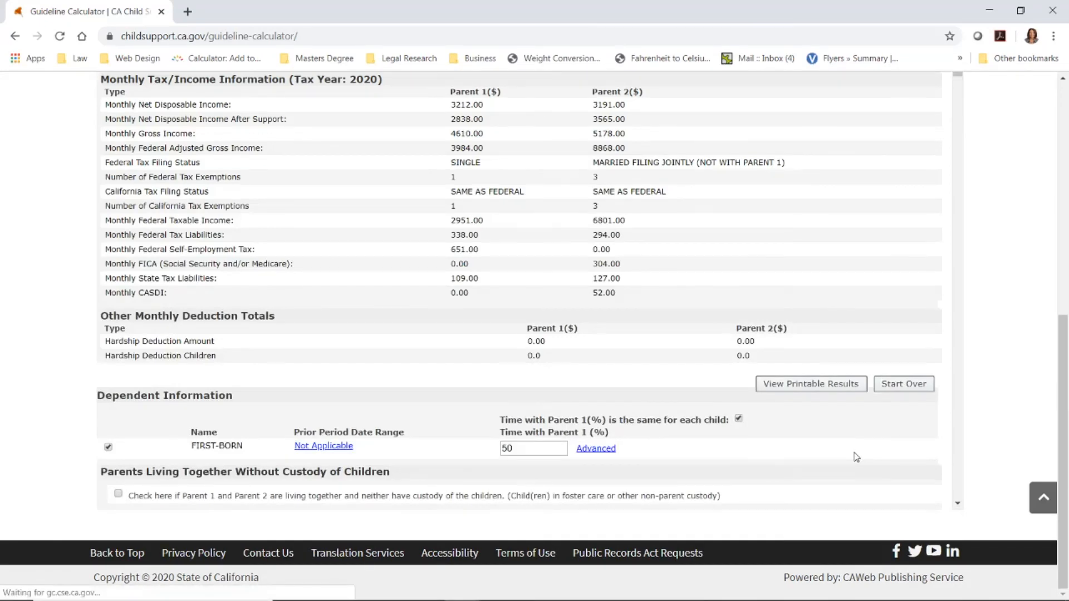
scroll(856, 457, up, 8)
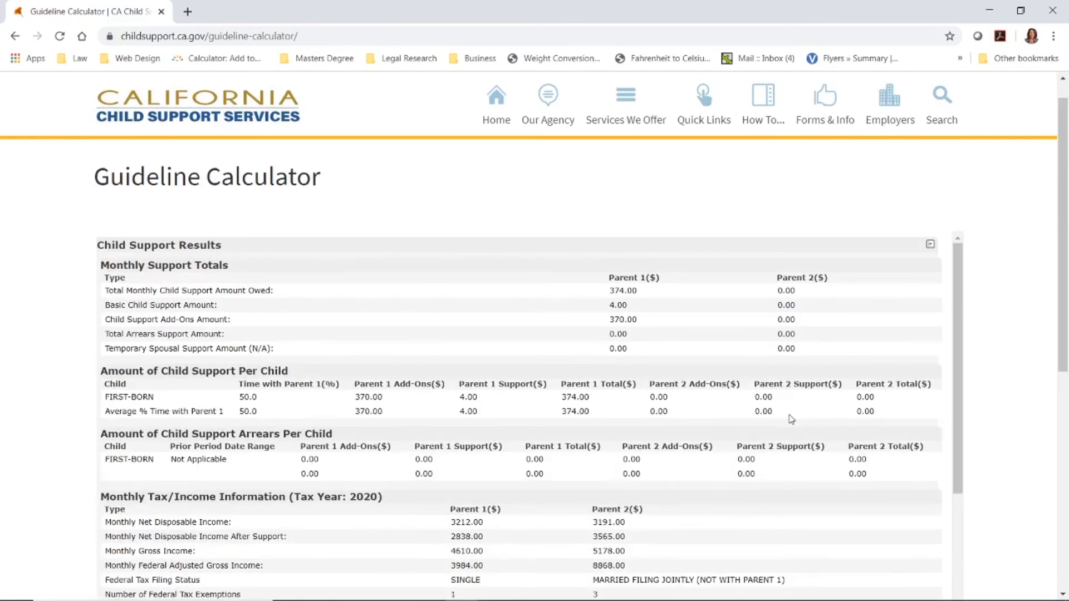
Examine the child support results: monthly support totals, amounts per child, tax and income figures, and deduction totals for both parents.
scroll(791, 419, down, 1)
scroll(788, 420, up, 1)
drag(603, 310, 639, 321)
scroll(635, 295, down, 1)
scroll(635, 301, down, 1)
scroll(635, 302, down, 2)
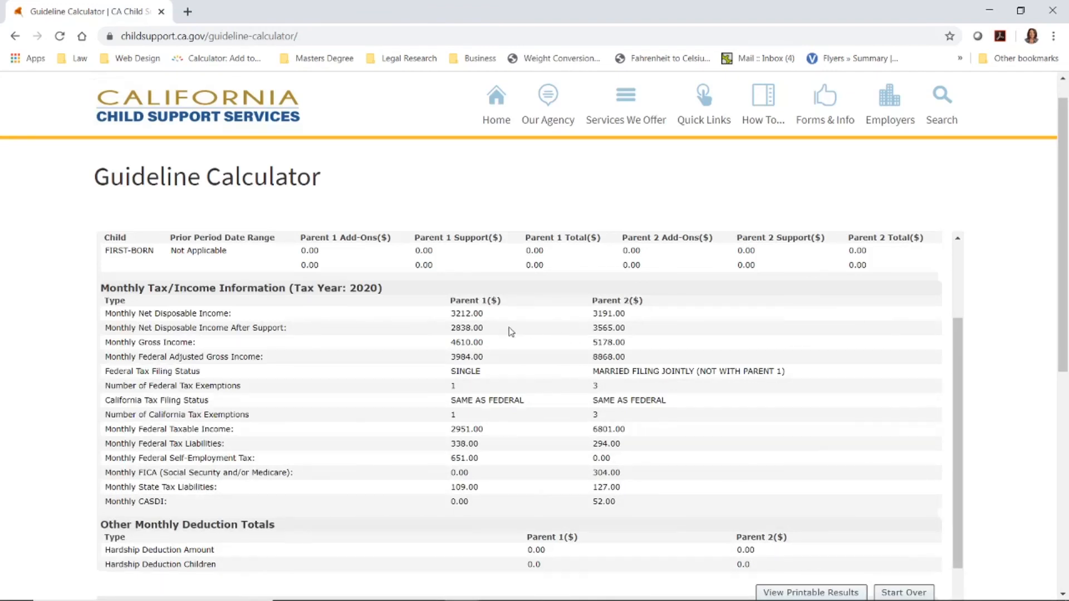
scroll(512, 332, down, 5)
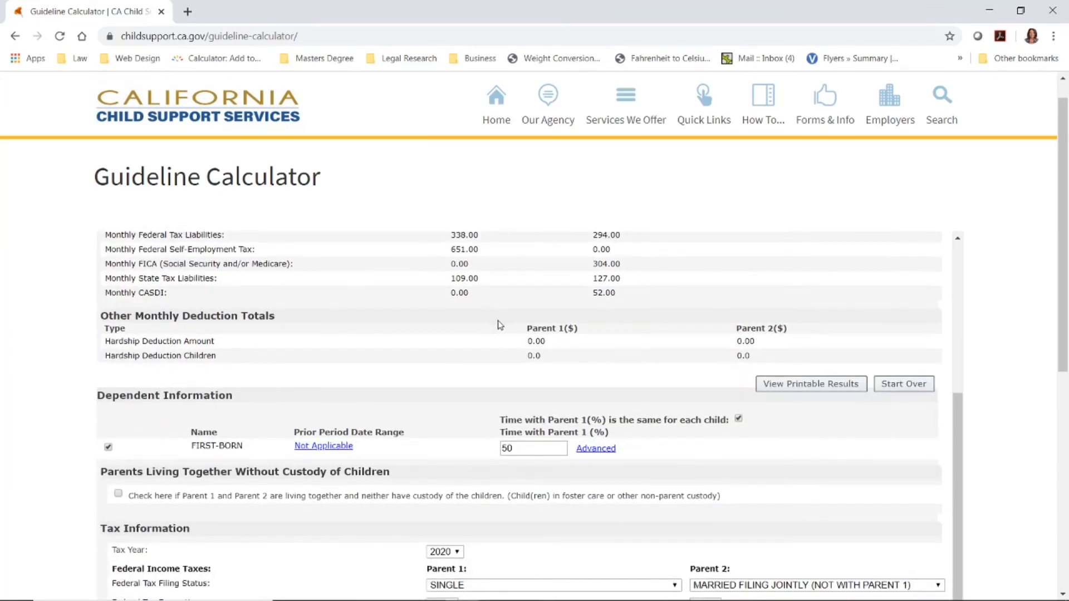
scroll(493, 322, down, 1)
scroll(493, 321, up, 1)
Open the printable results and review the calculation summary, support amounts per child, arrears, and detailed tax and deduction tables.
click(811, 390)
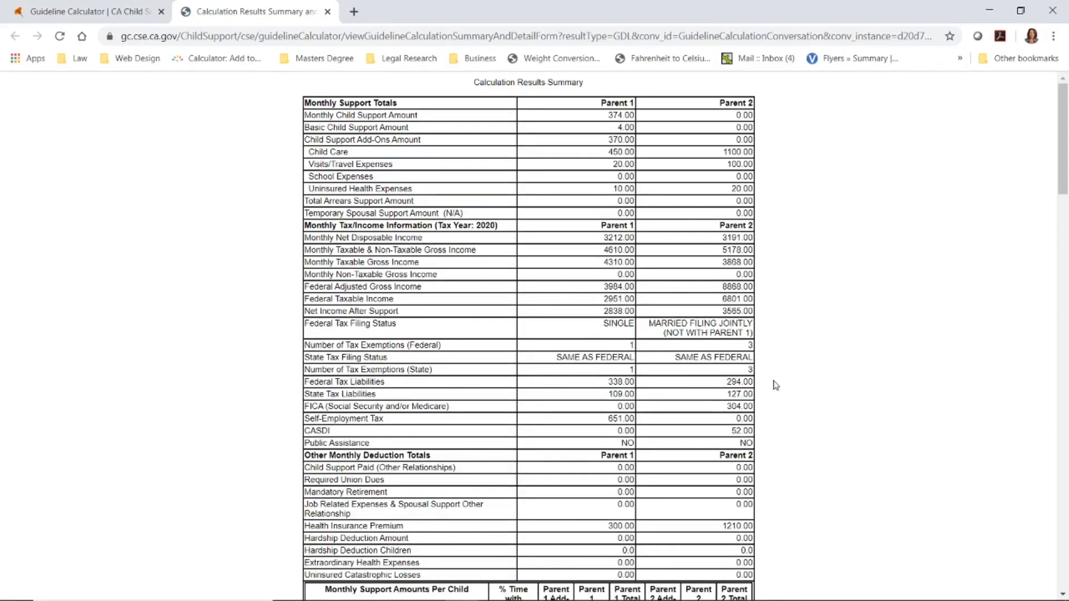
scroll(787, 387, down, 5)
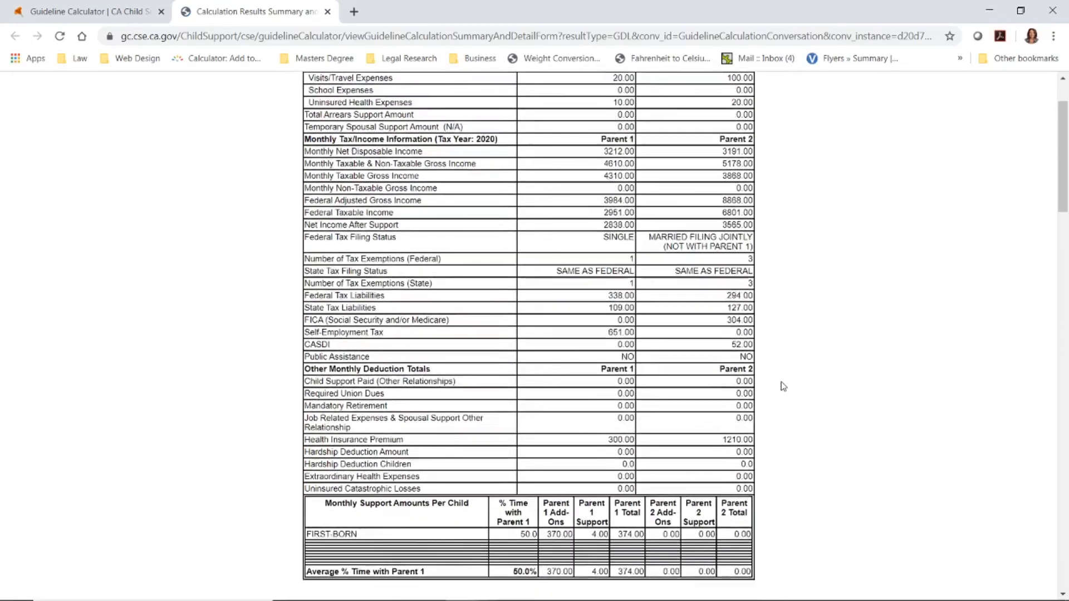
scroll(780, 386, up, 5)
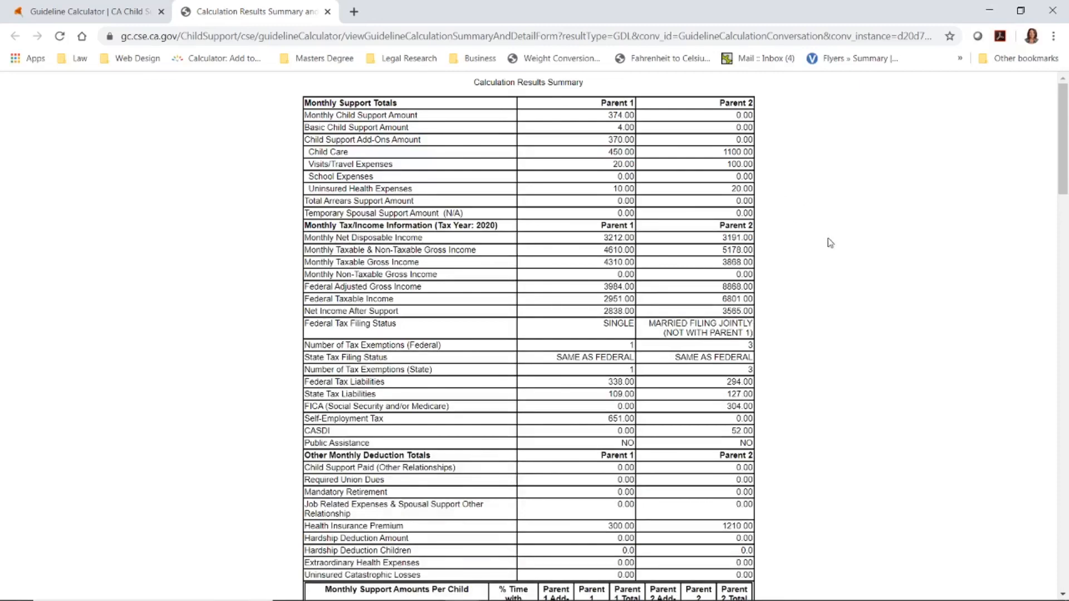
scroll(825, 251, down, 20)
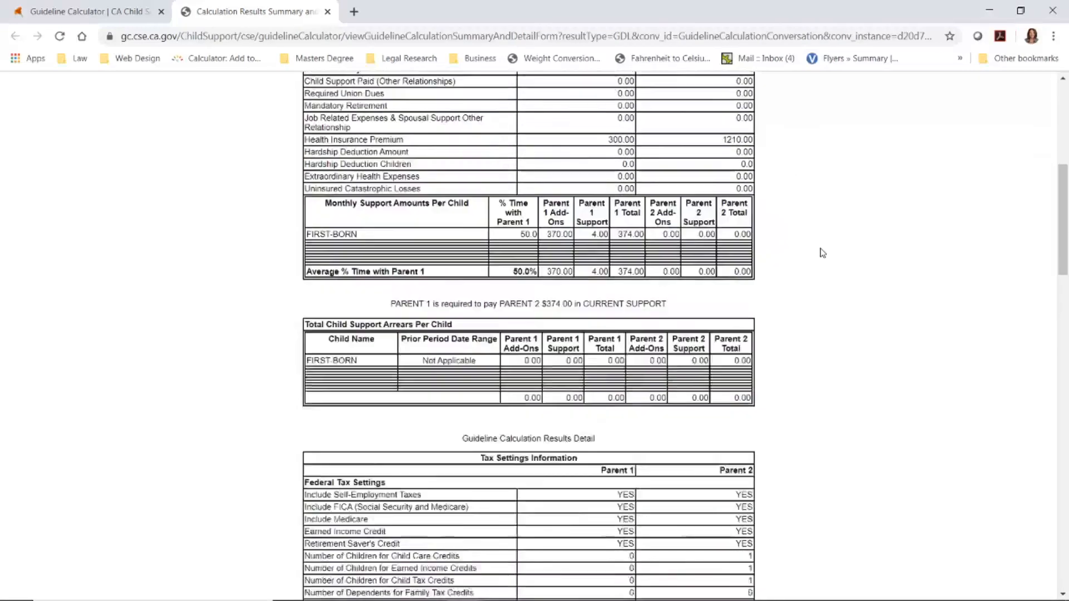
scroll(819, 259, down, 14)
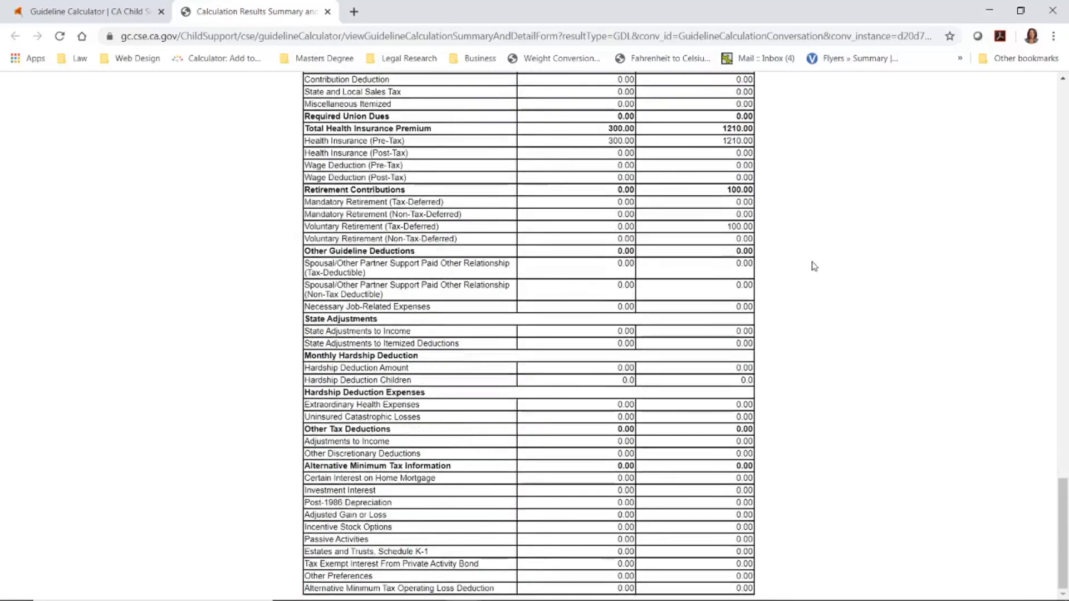
scroll(816, 264, up, 9)
scroll(810, 265, up, 20)
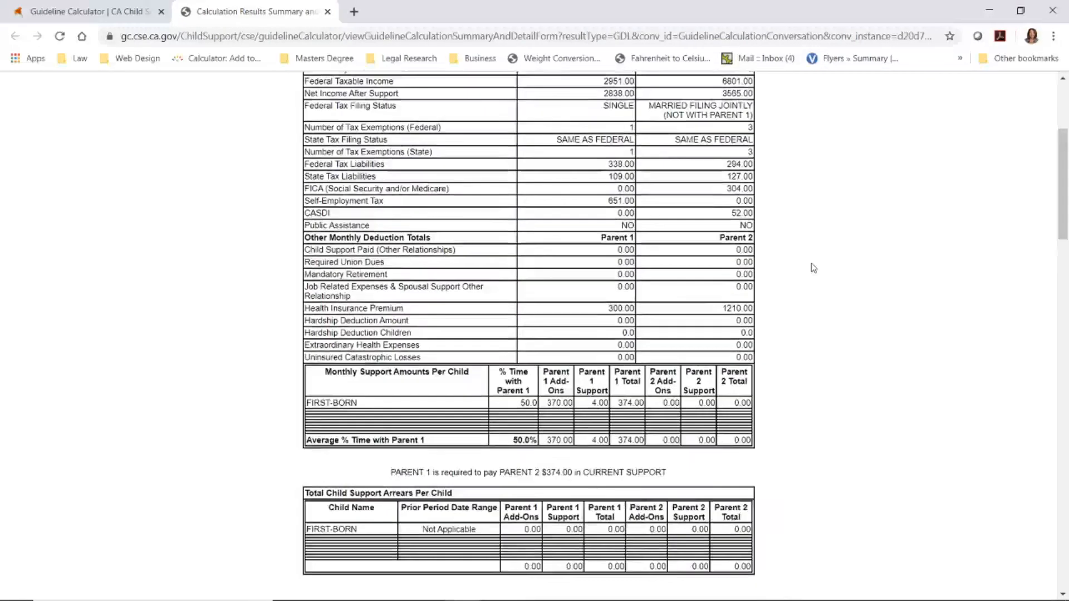